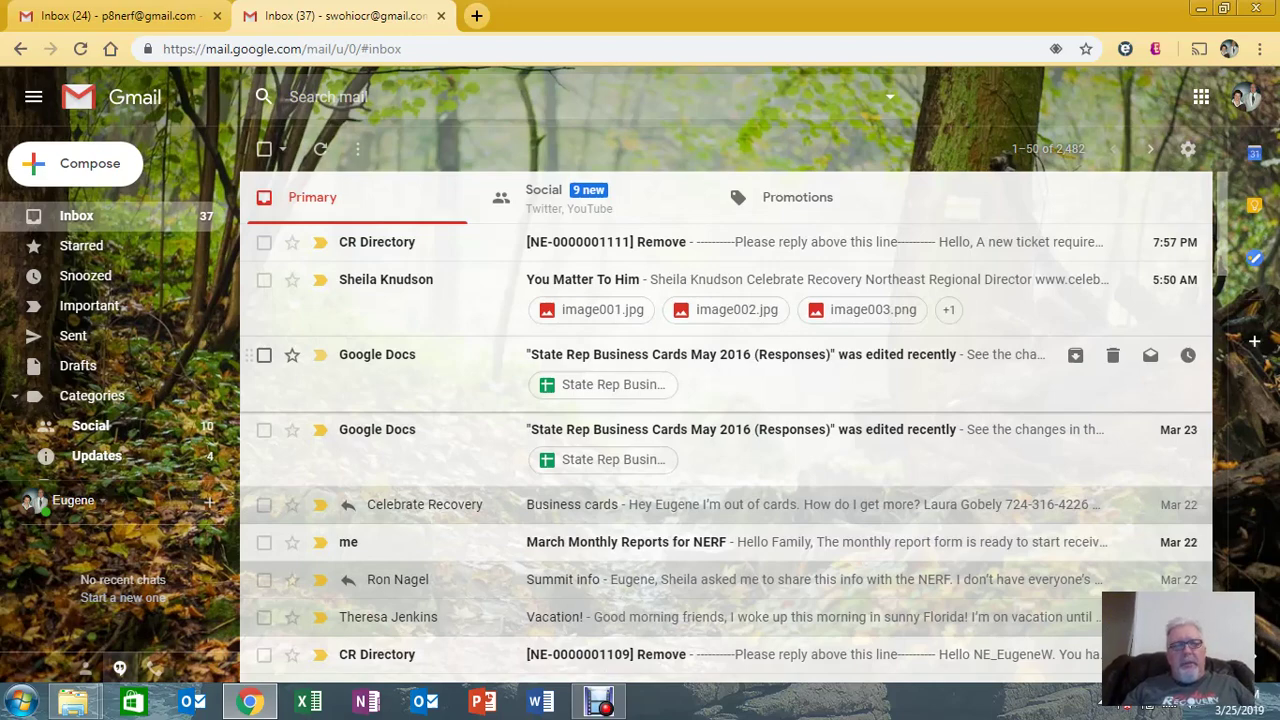
Open the "You Matter To Him" email from the inbox and look through its contents
left_click(740, 354)
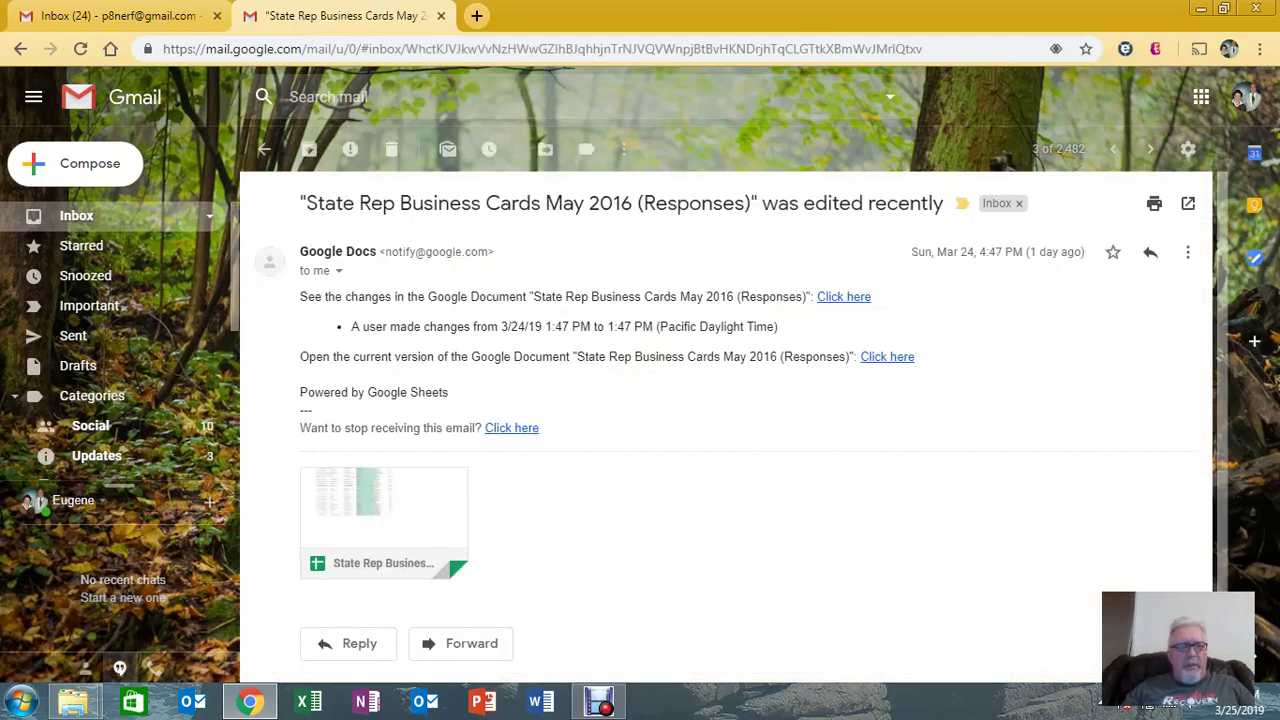
left_click(76, 215)
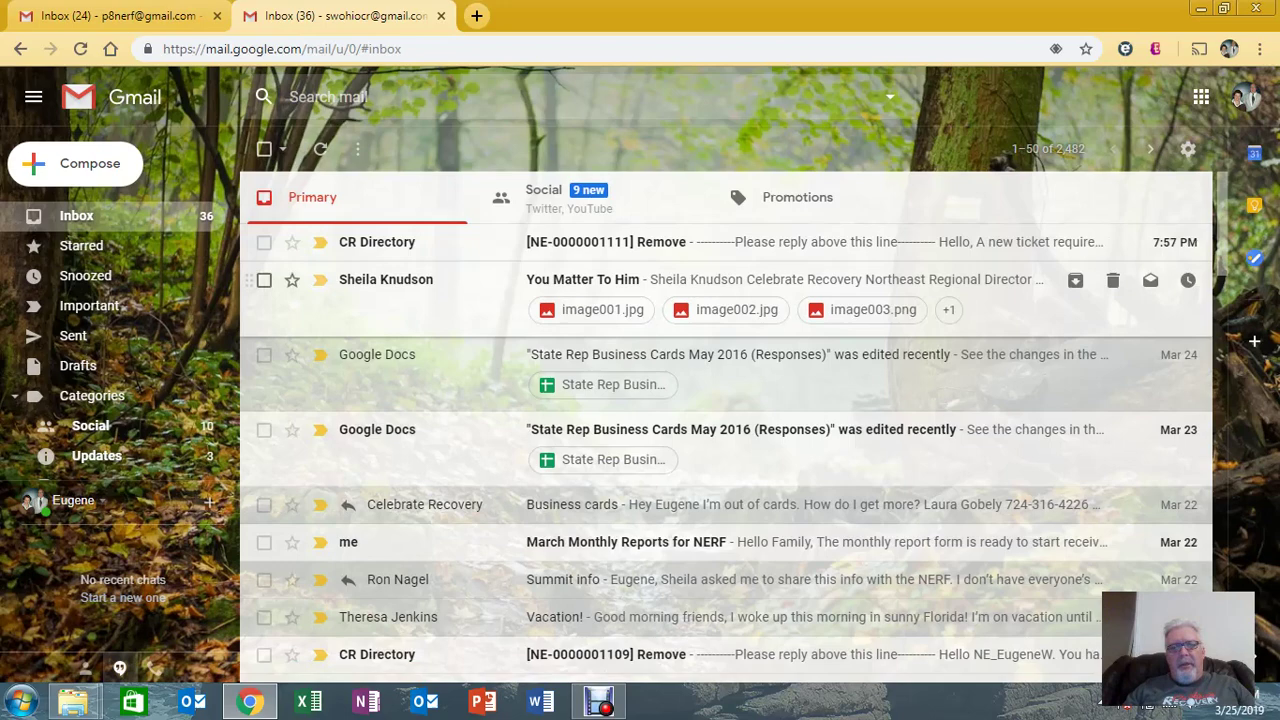
left_click(780, 280)
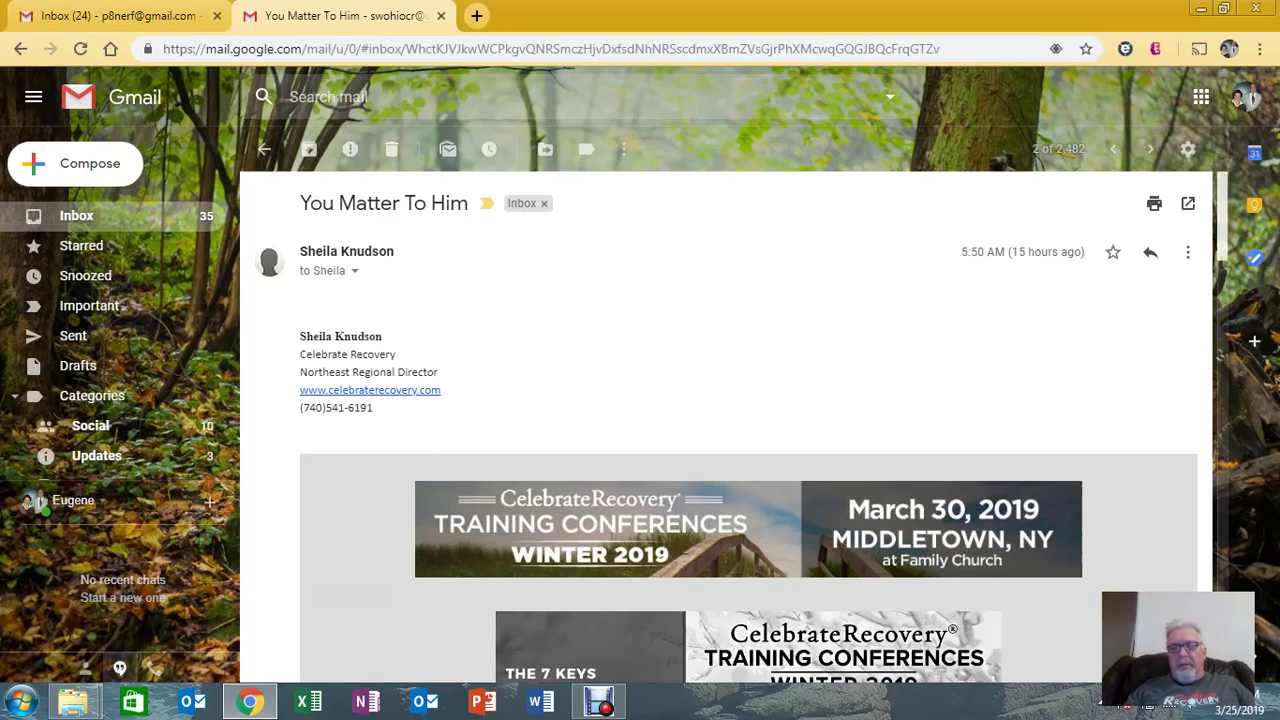
scroll(748, 430, "down", 4)
scroll(748, 430, "down", 3)
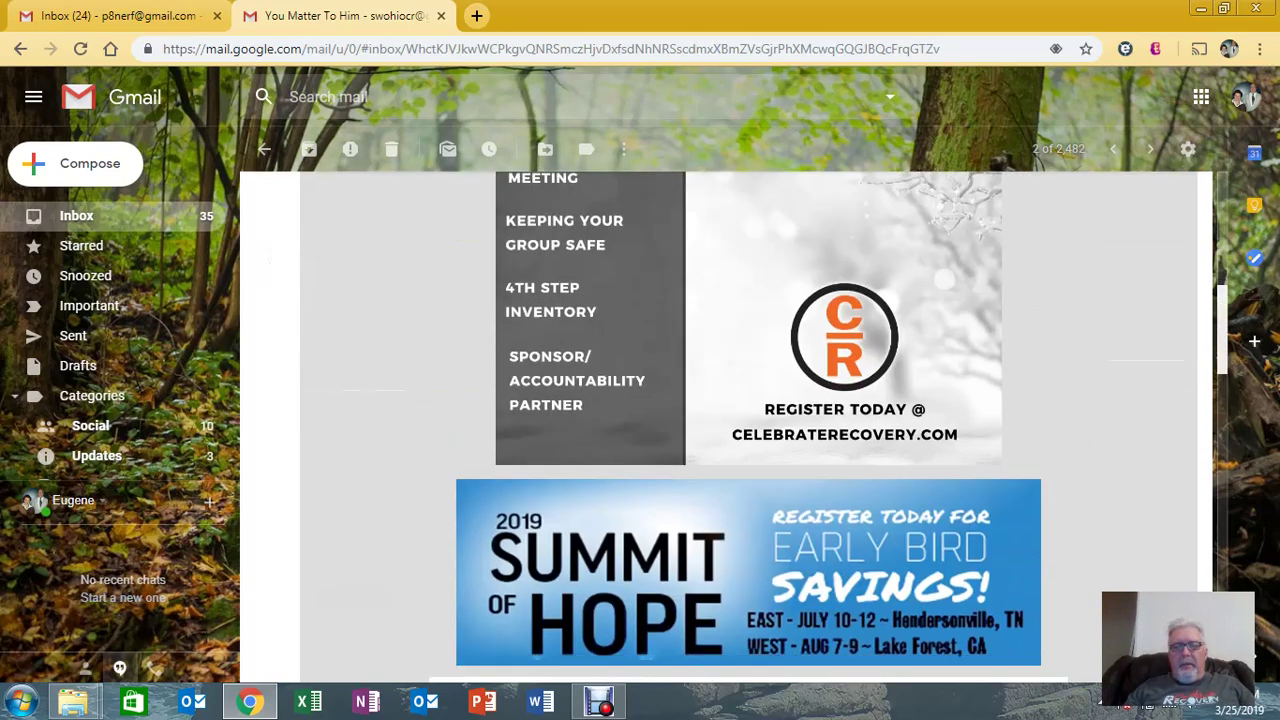
scroll(748, 430, "up", 6)
scroll(748, 430, "up", 2)
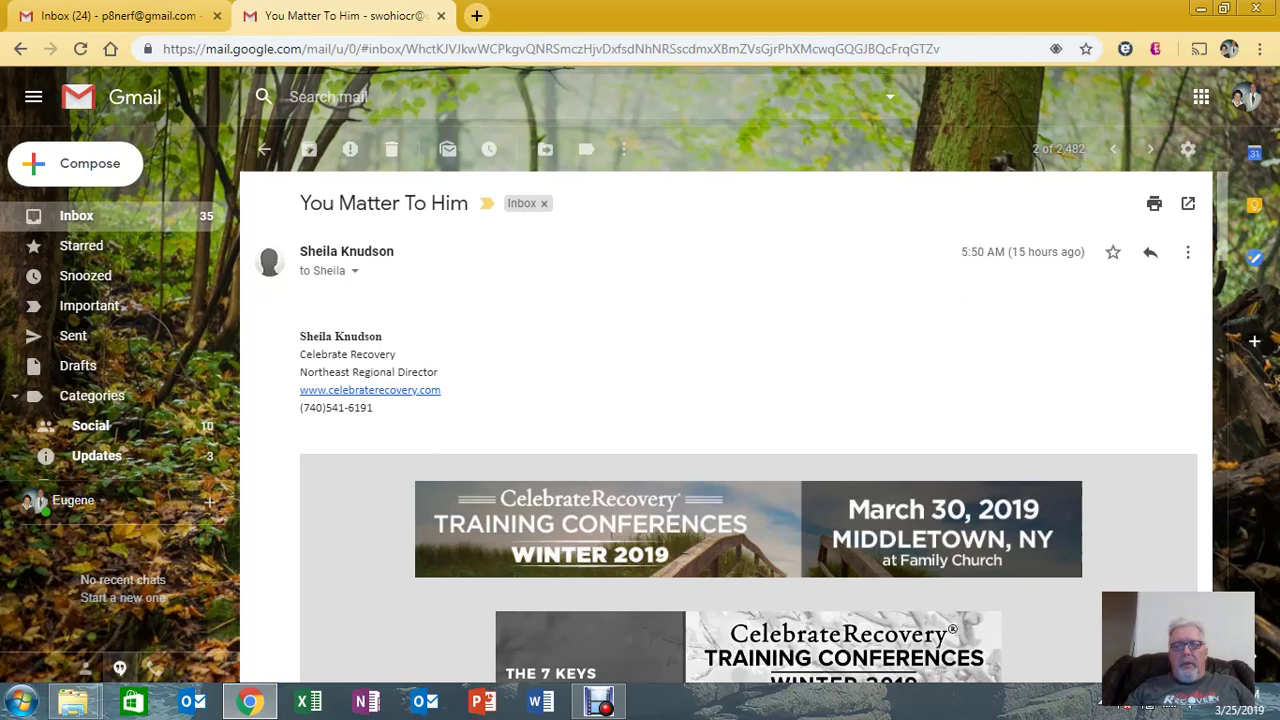
Start forwarding the email and remove the "Fwd:" prefix so the subject reads "You Matter To Him"
left_click(1187, 252)
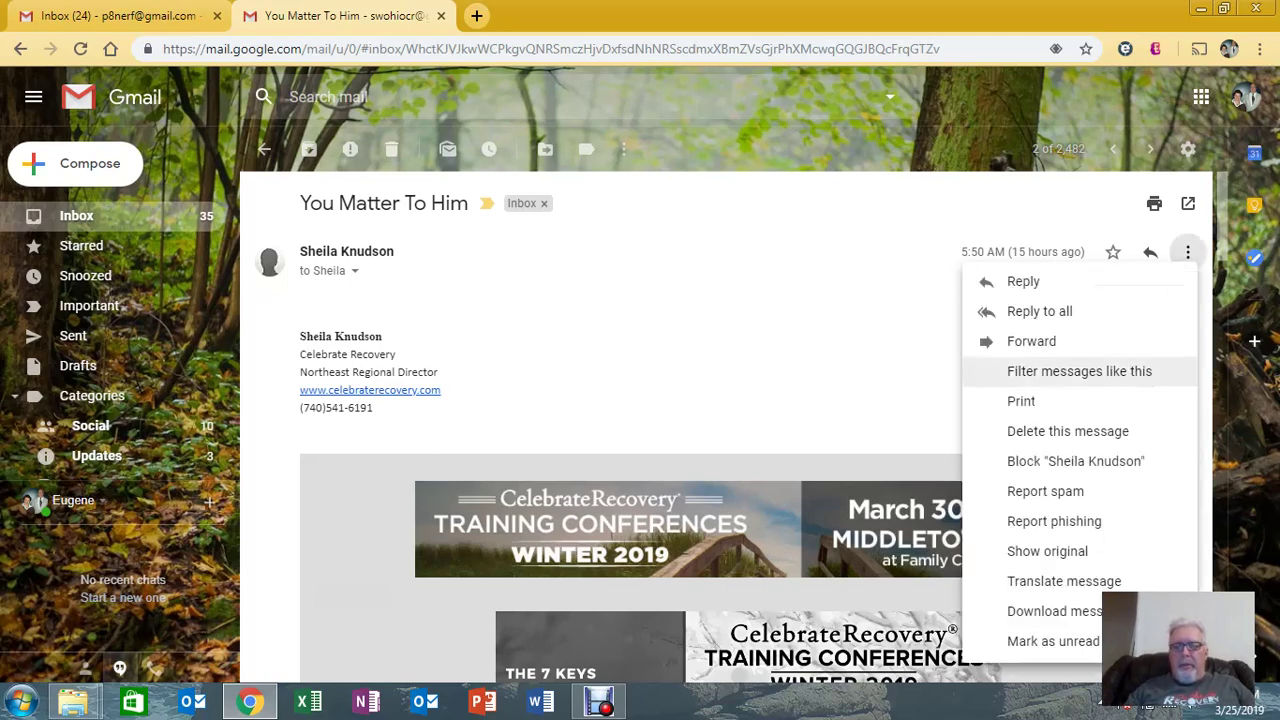
key("Escape")
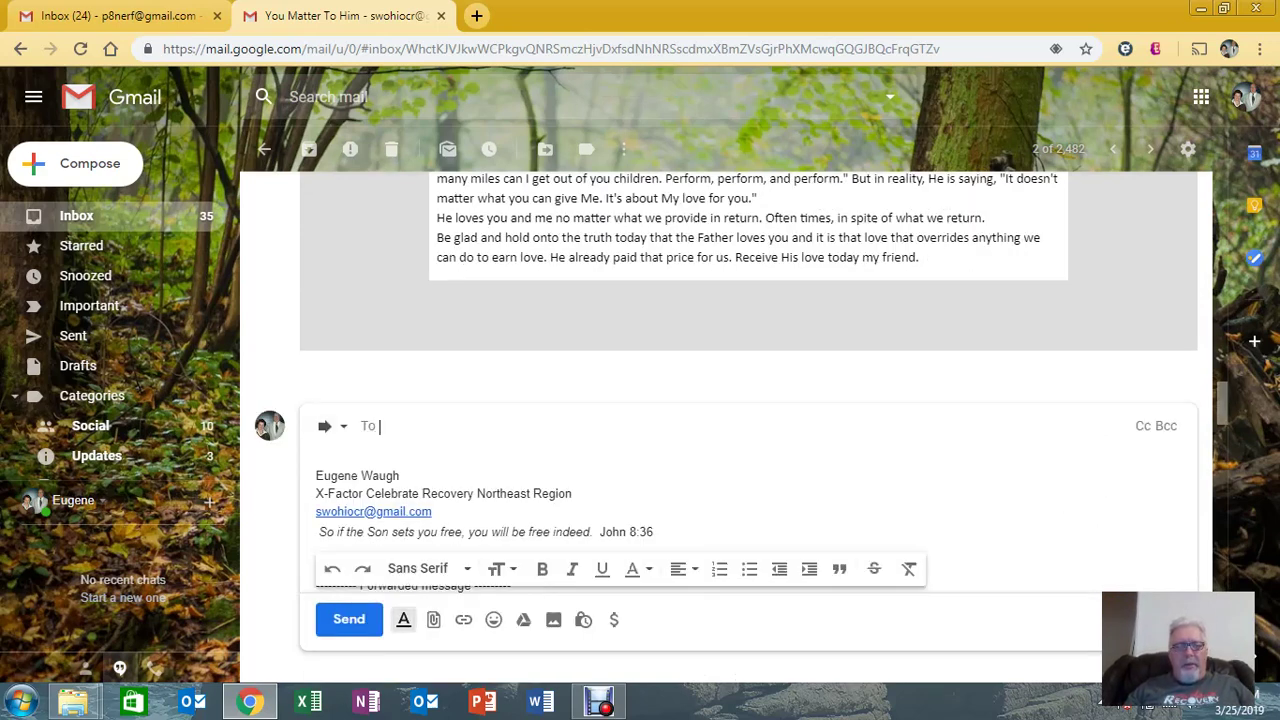
left_click(333, 426)
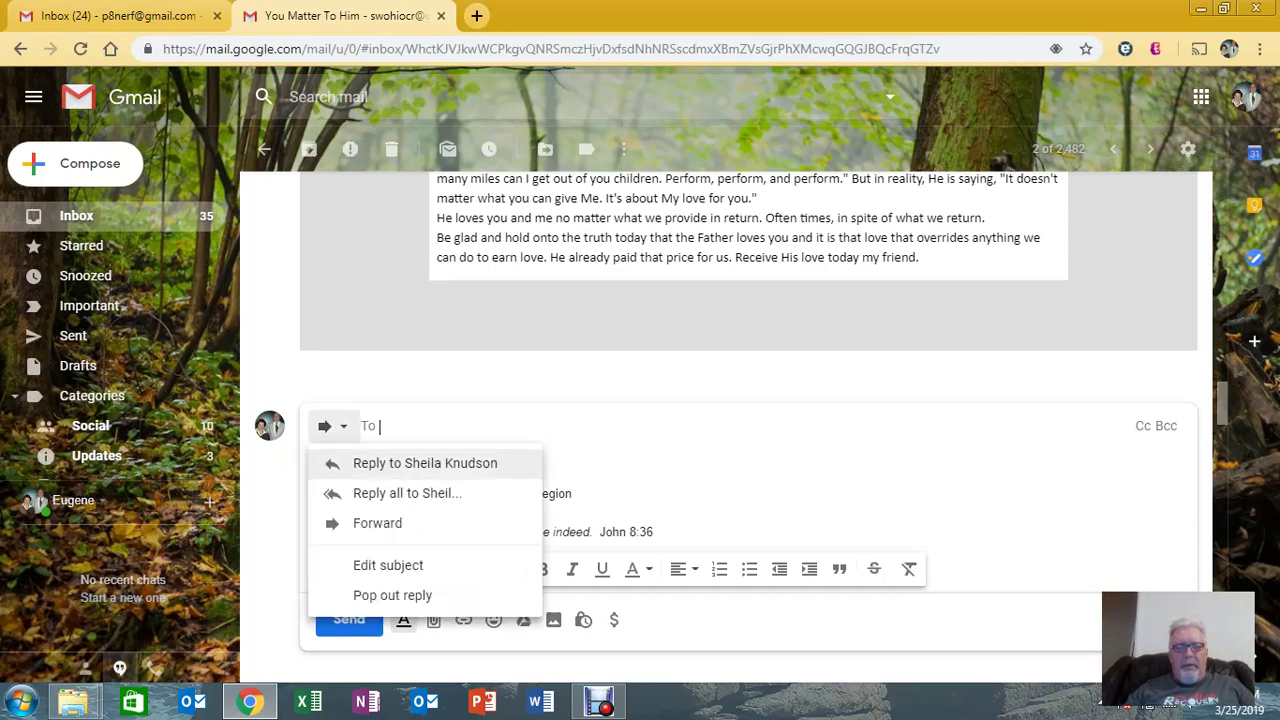
left_click(388, 565)
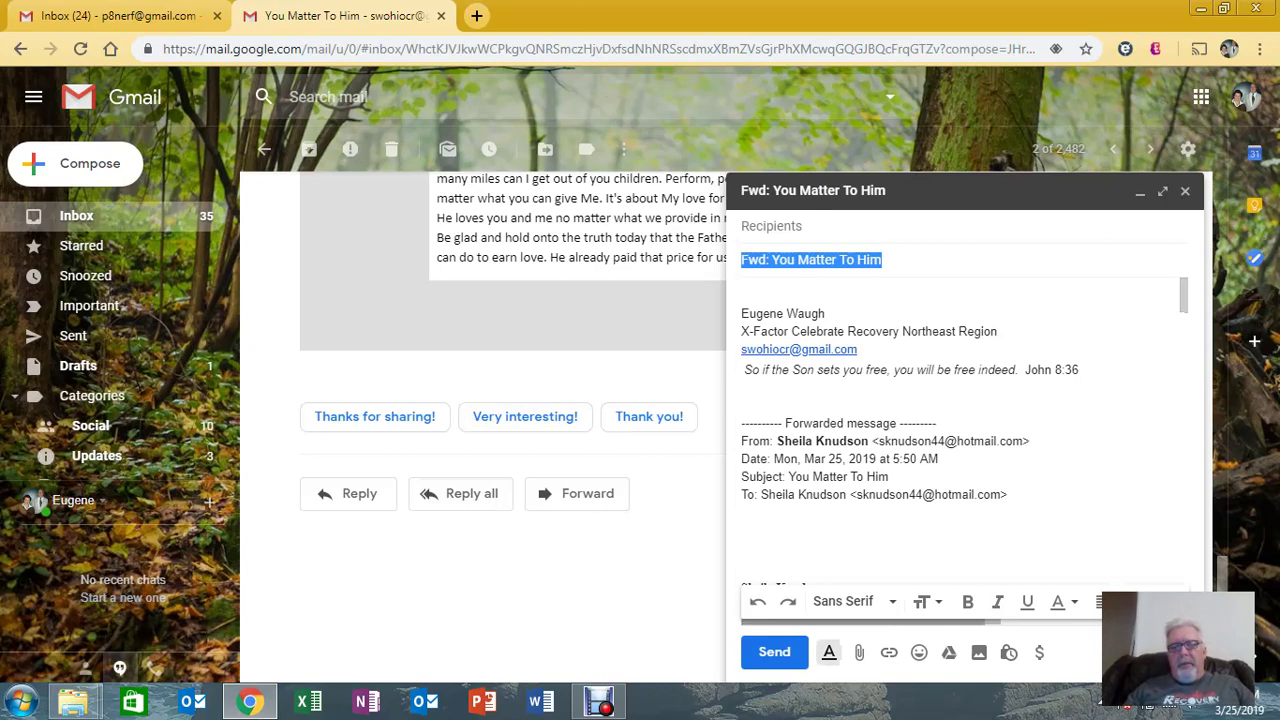
left_click(772, 259)
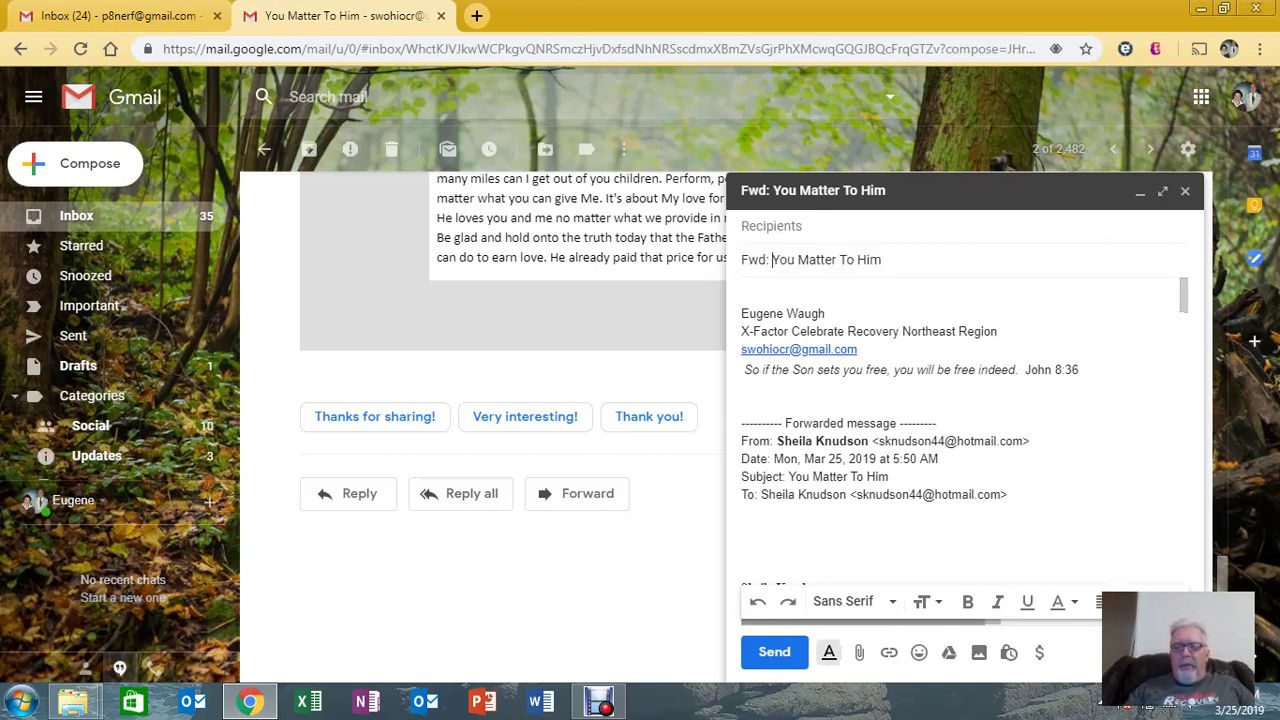
key("BackSpace")
key("BackSpace")
key("BackSpace")
key("BackSpace")
key("BackSpace")
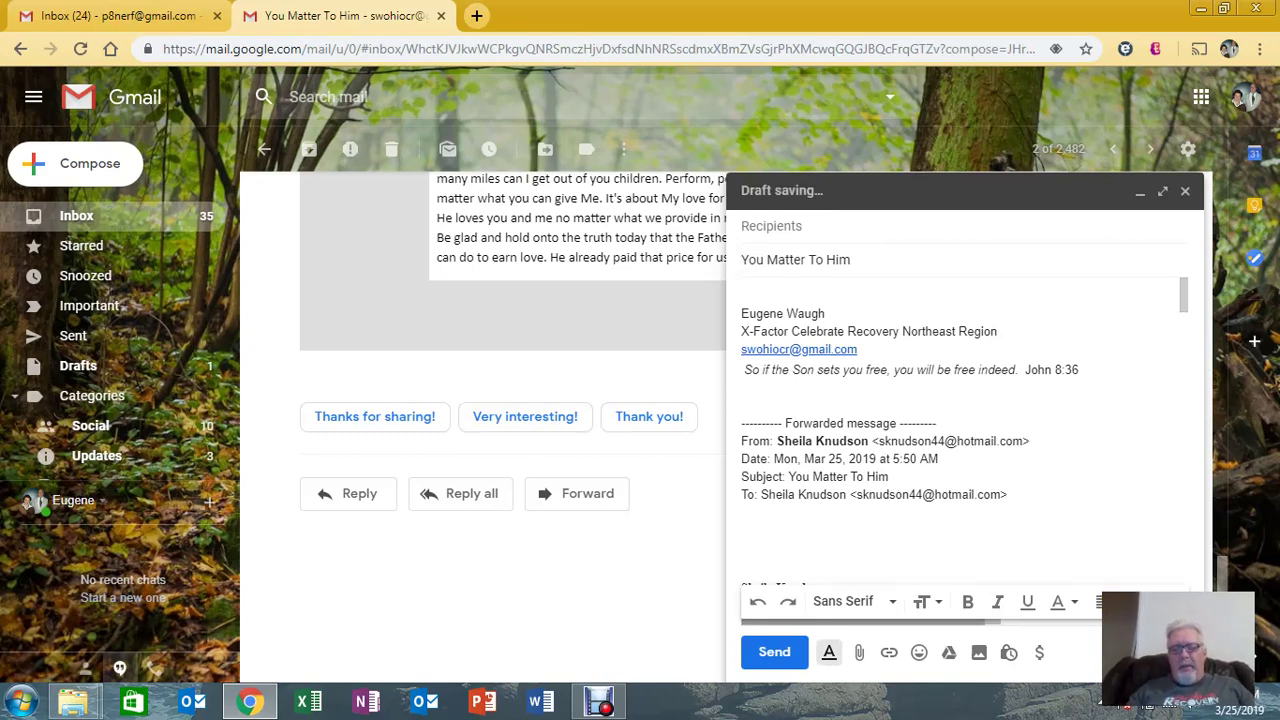
Delete the forwarded-message header and the original sender's contact block above the conference banner in the draft
mouse_move(741, 423)
left_mouse_down()
mouse_move(1010, 500)
mouse_move(744, 567)
mouse_move(800, 585)
mouse_move(1058, 604)
left_mouse_up()
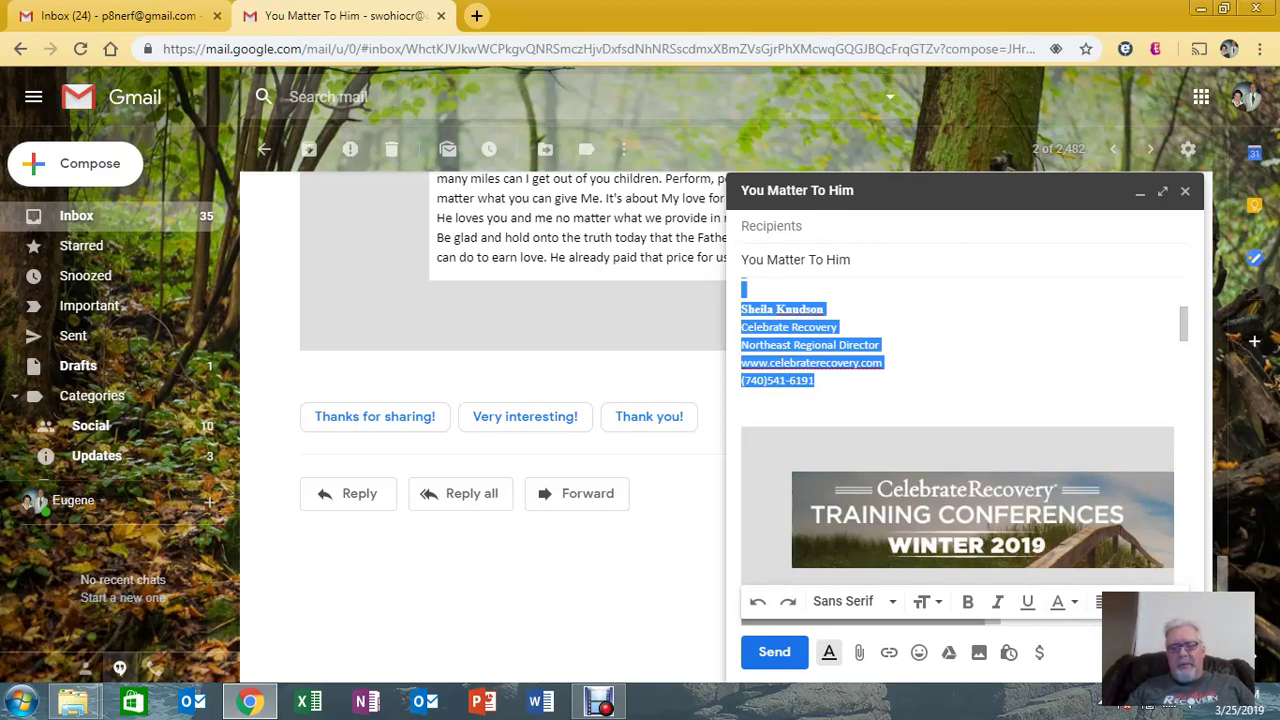
key("Delete")
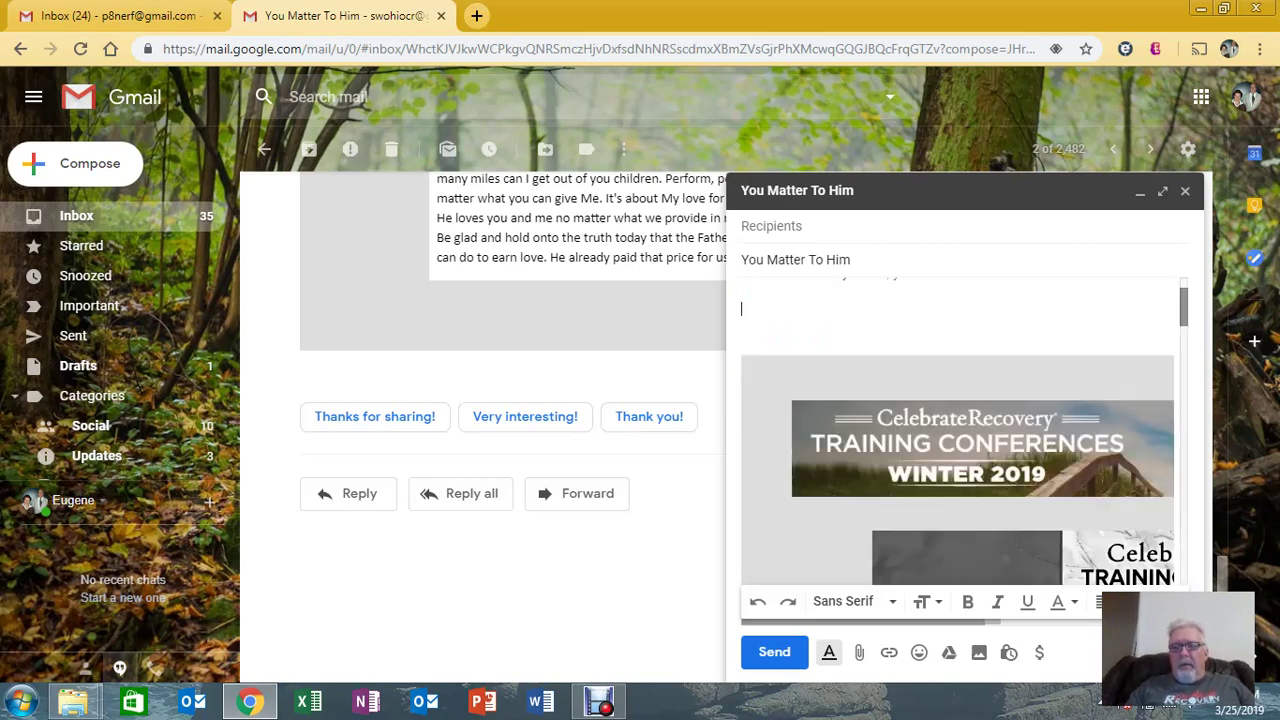
key("ctrl+v")
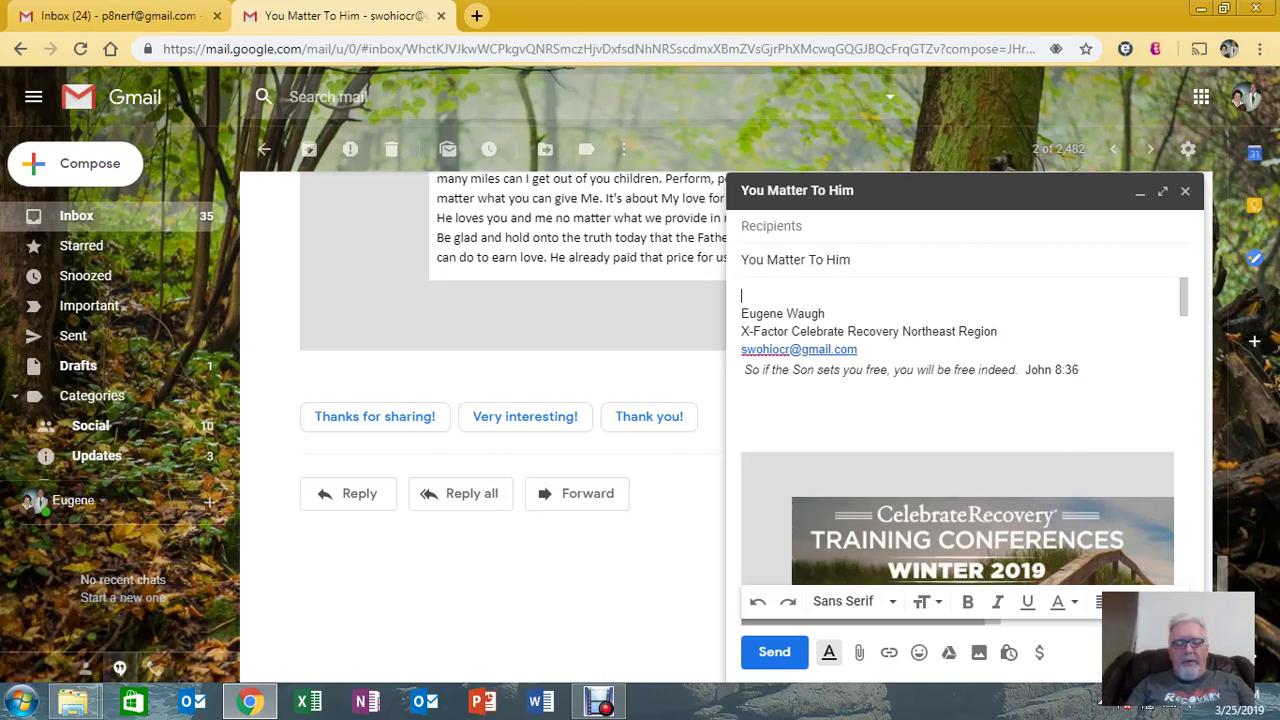
Write "Hi folks, I will be looking forward to seeing you at the one day training conference or summit this July." above the signature
type("Hi fo")
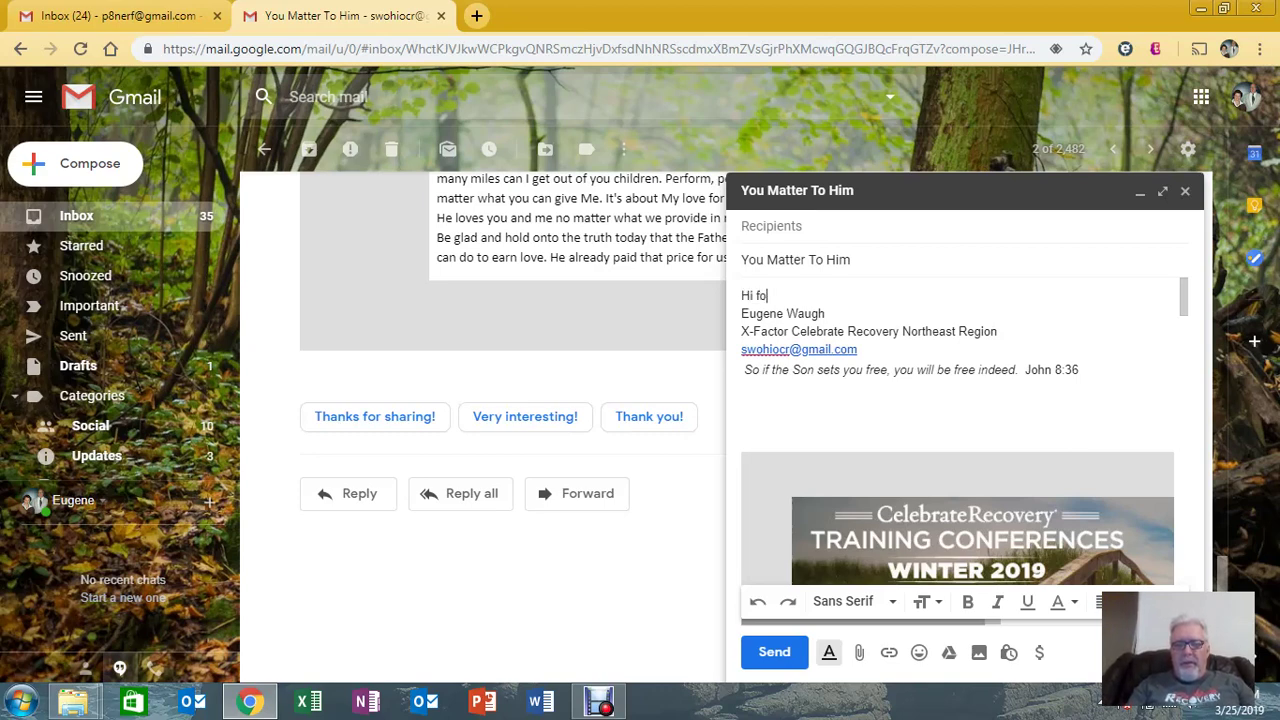
type("lks,  I will be")
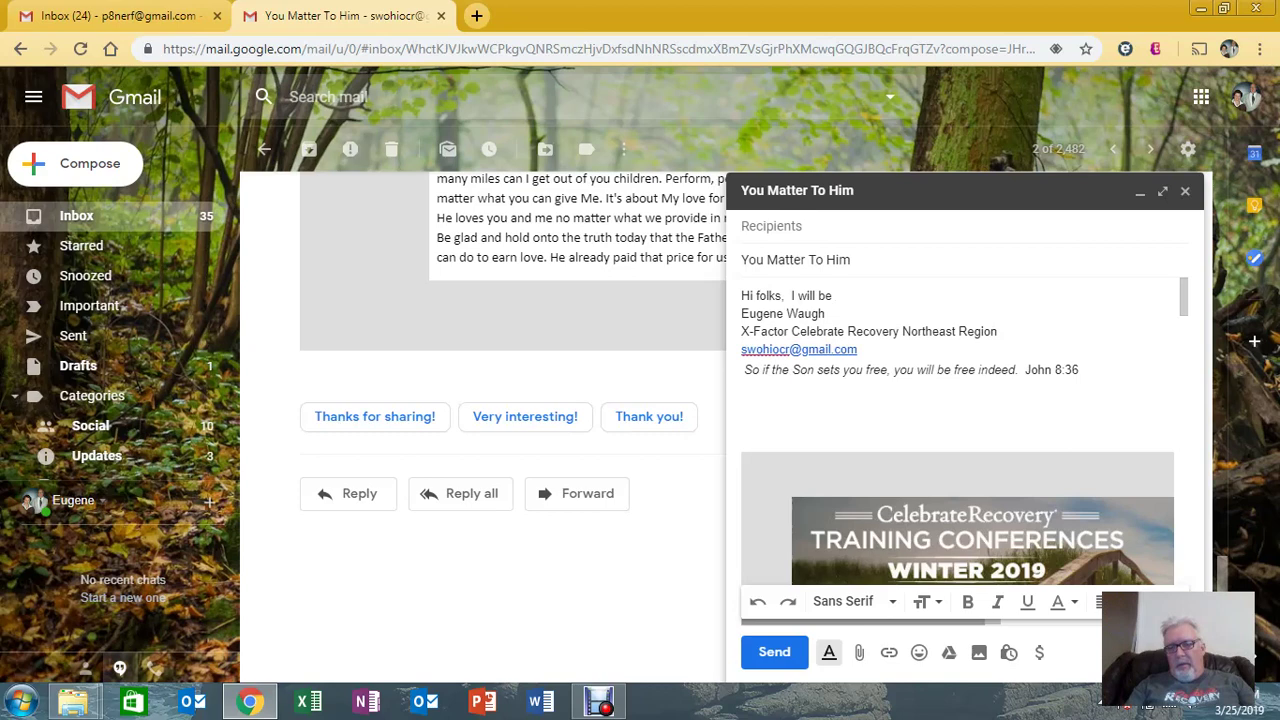
key("BackSpace")
key("BackSpace")
key("BackSpace")
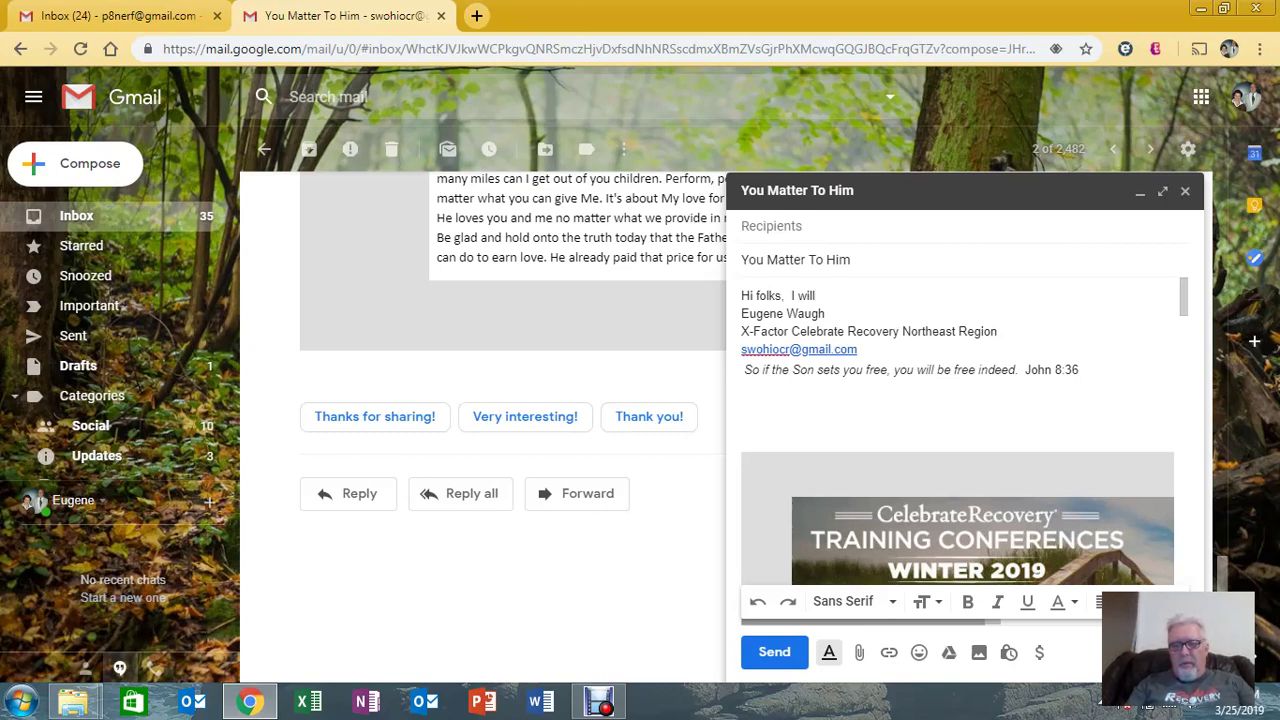
type("be looking forward")
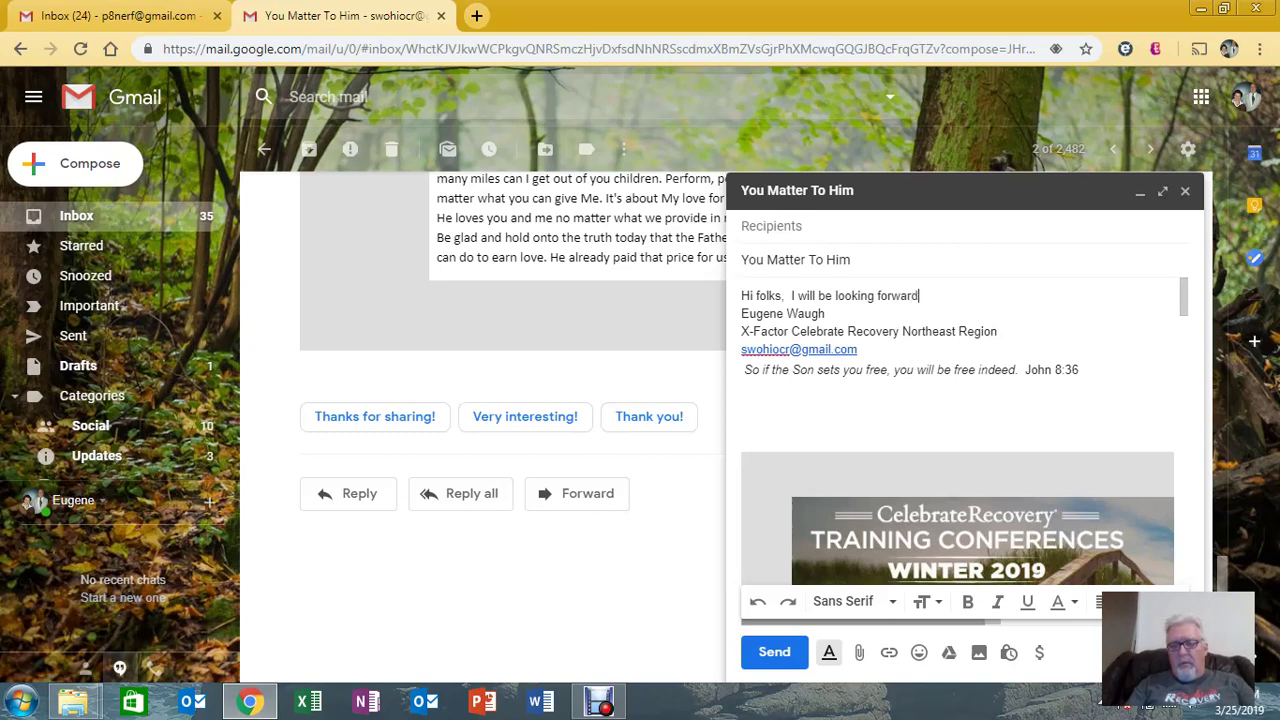
type(" to seeing ")
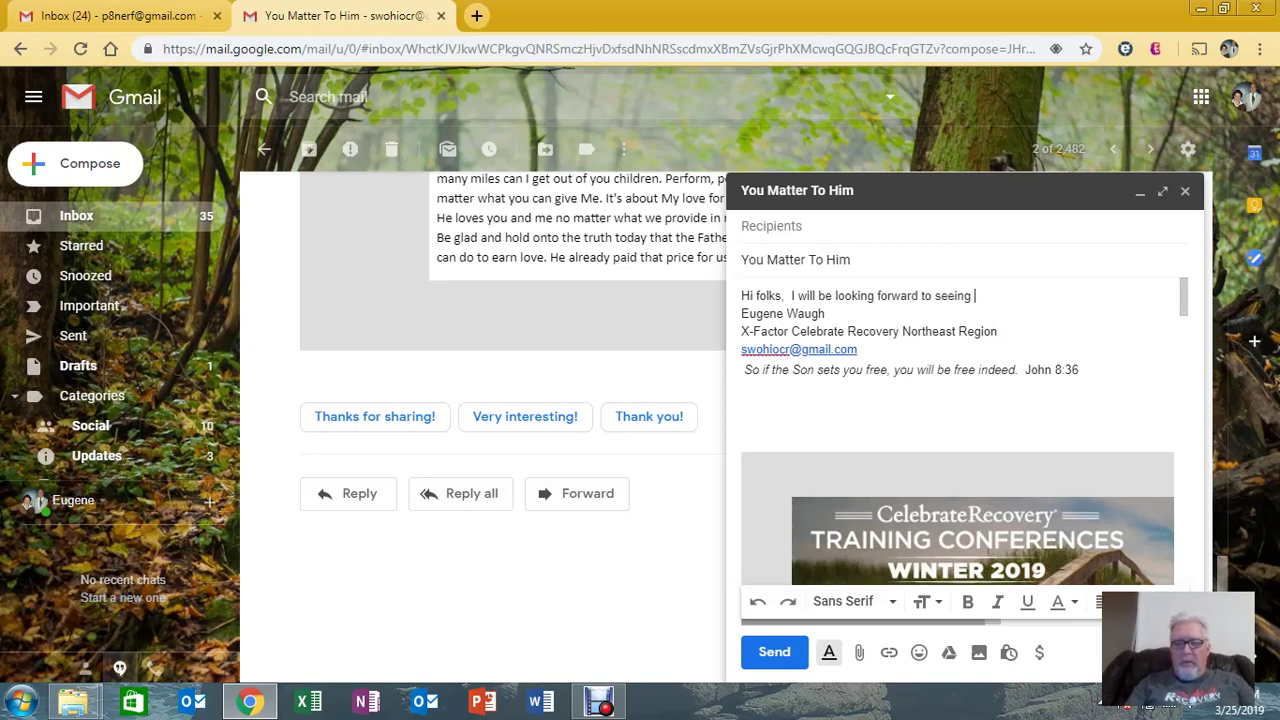
type("you a")
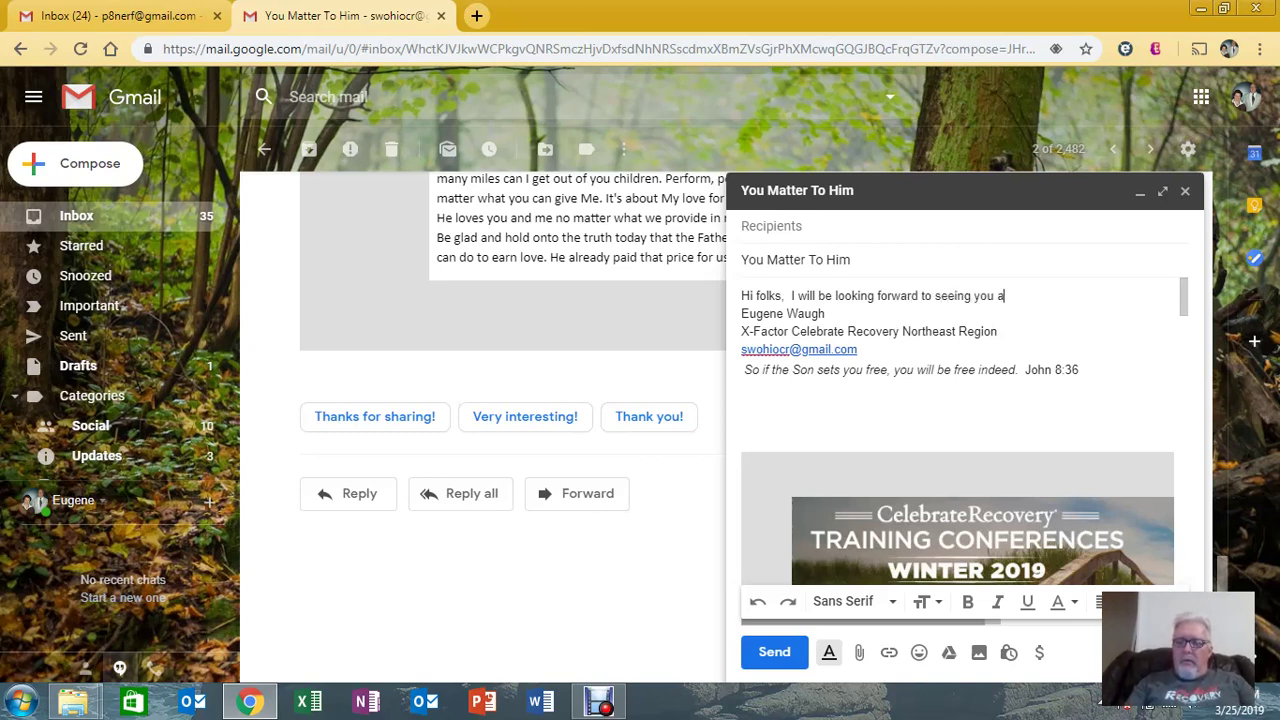
type("t the one ")
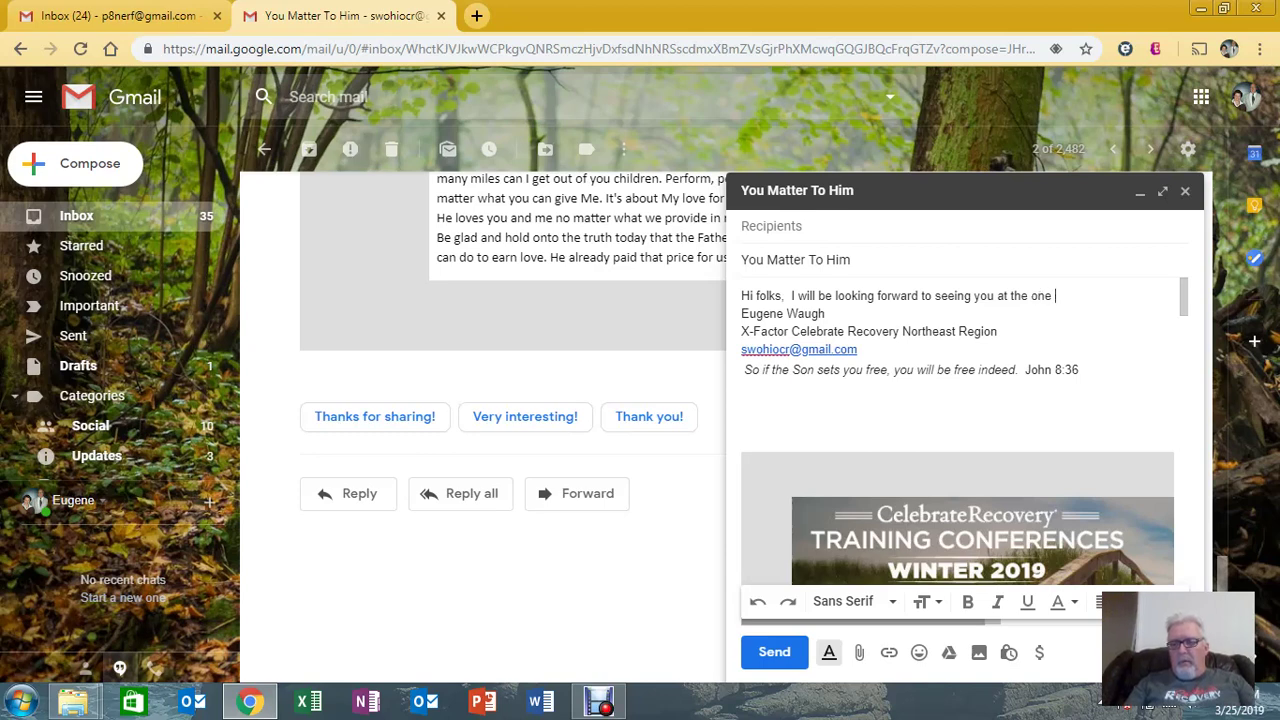
type("day training conf")
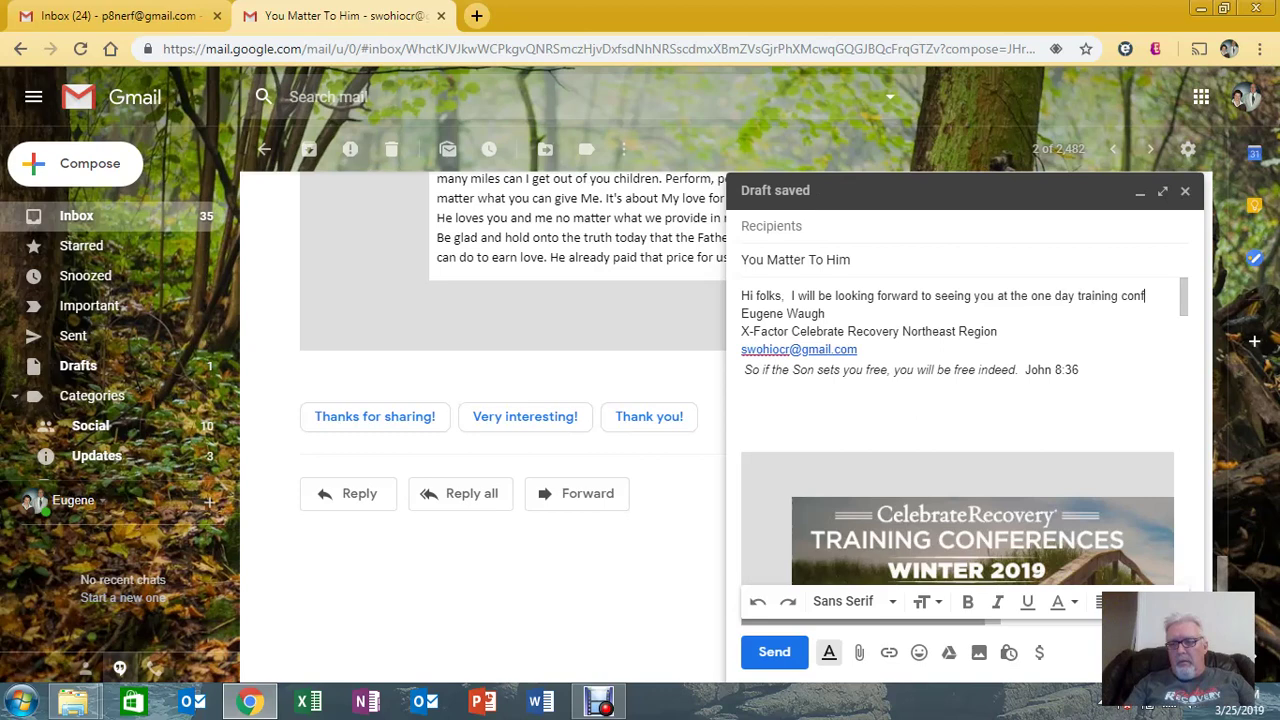
type("erence or ")
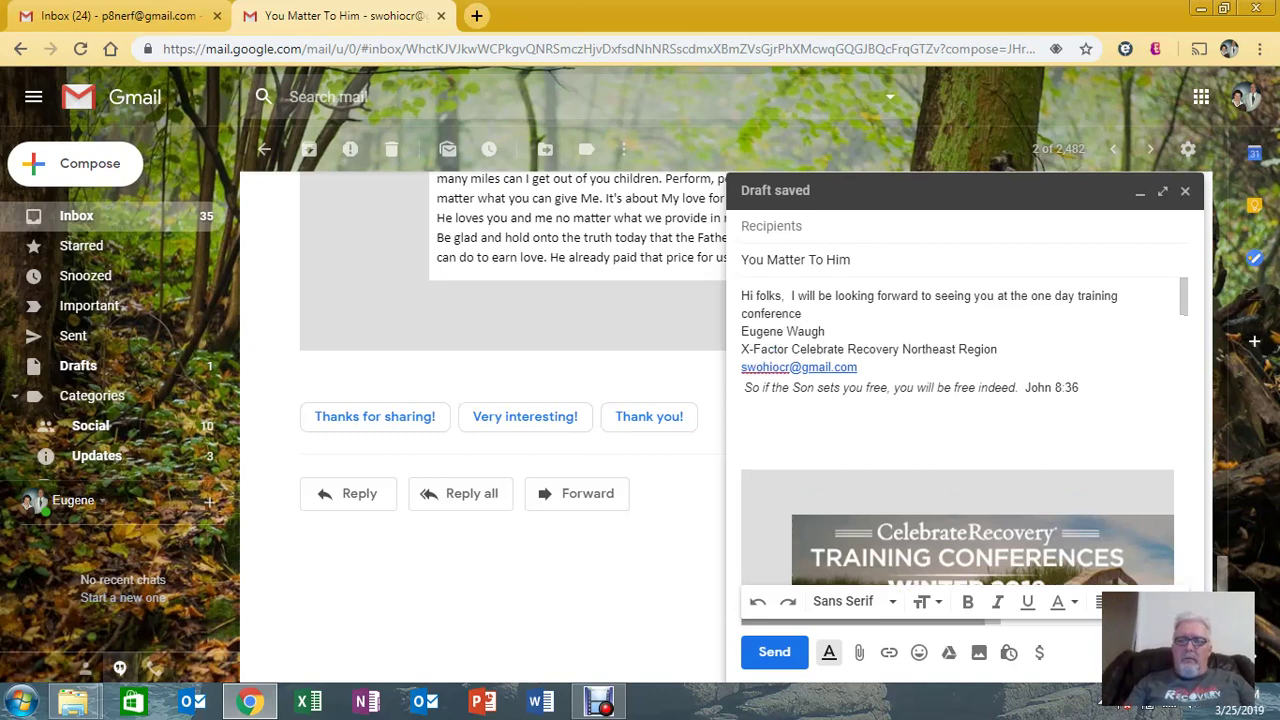
type("summit this ")
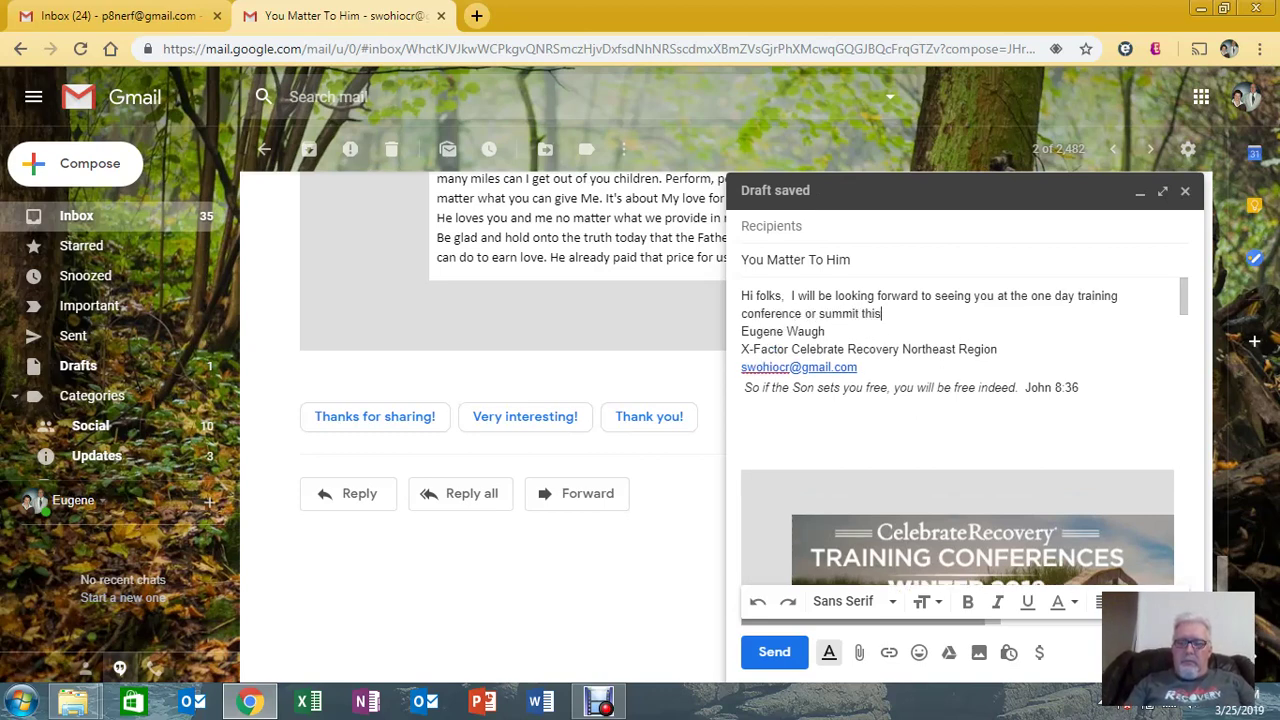
type("July")
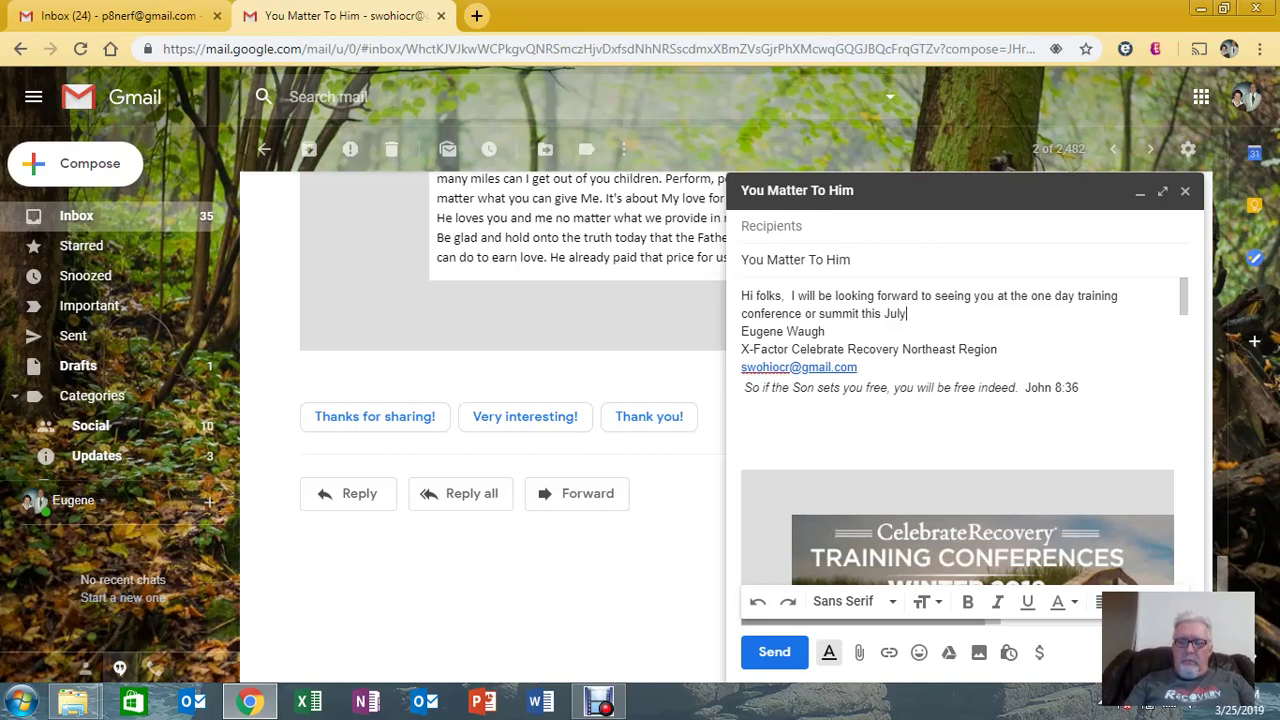
type(".")
key("Return")
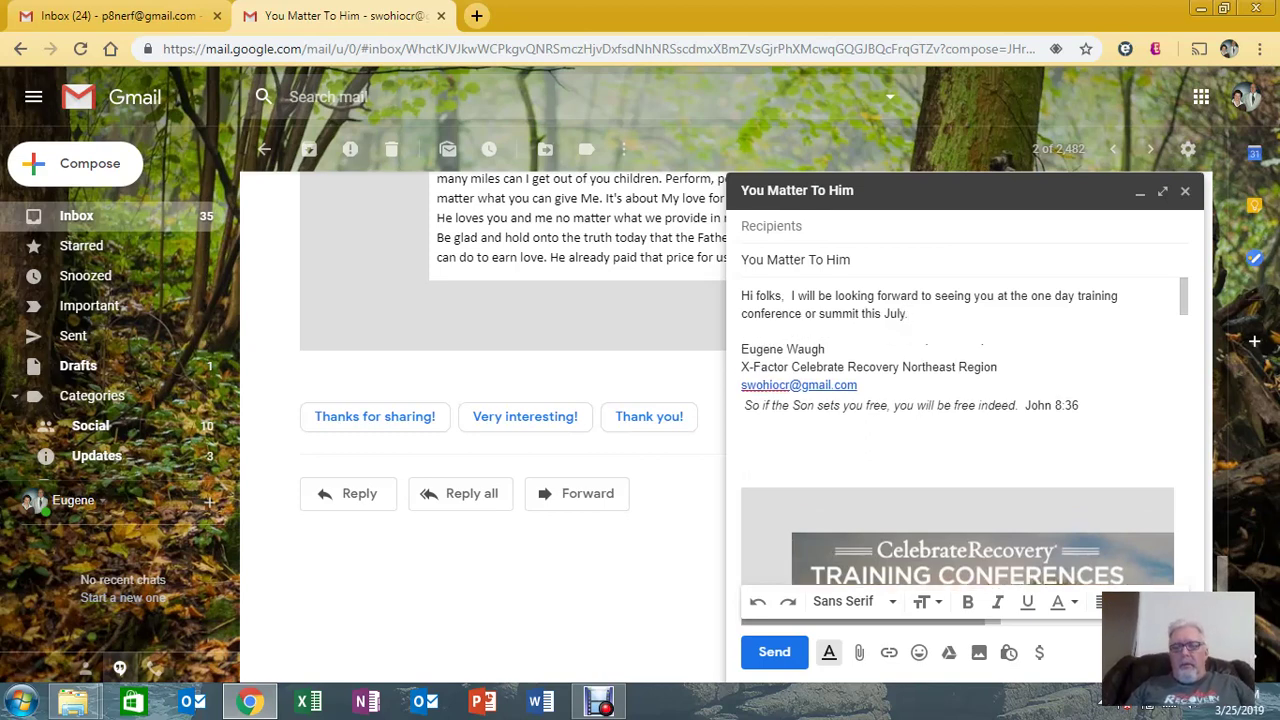
Add a Bcc line to the forwarded message and enter two individual contacts and P8 NERF as Bcc recipients
left_click(790, 226)
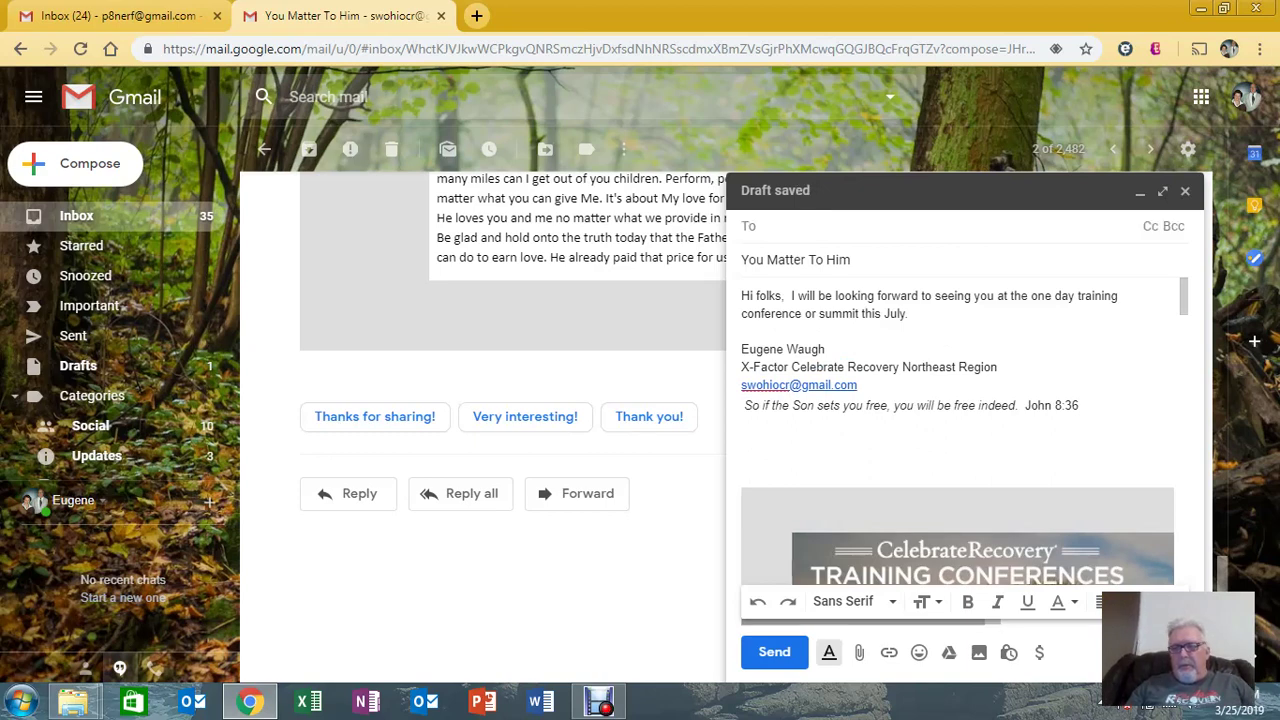
left_click(1172, 226)
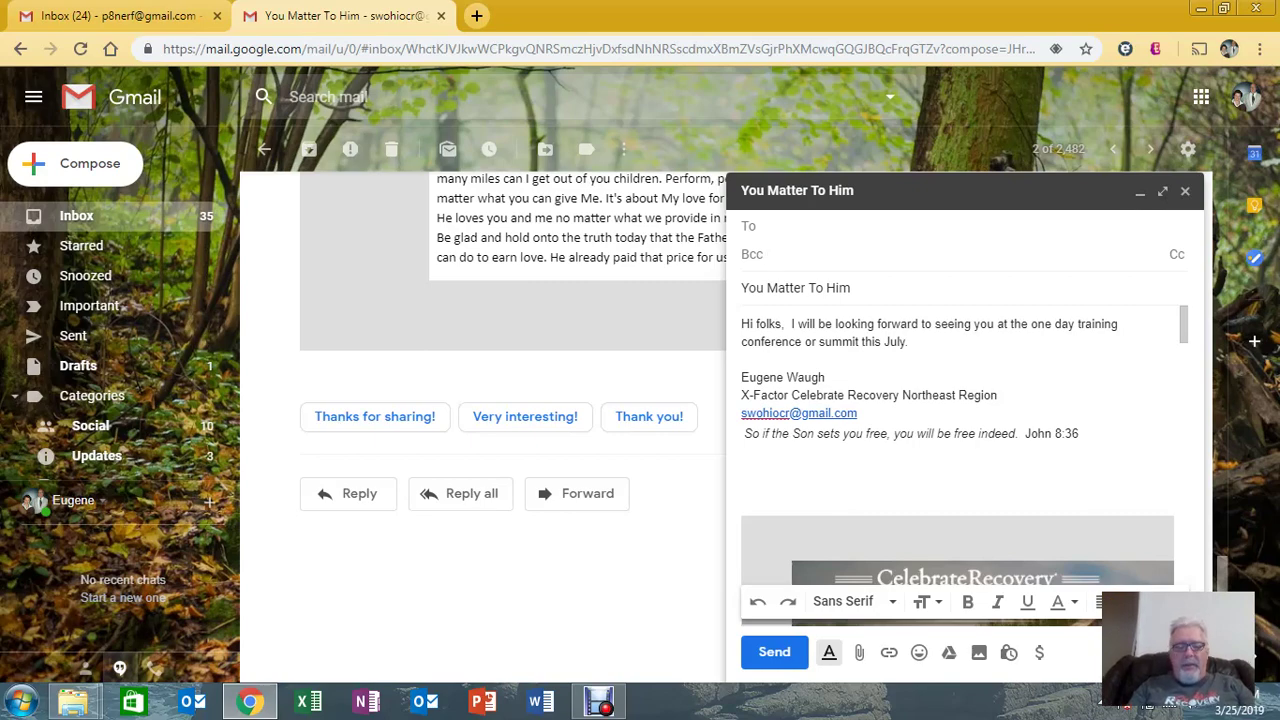
type("crj")
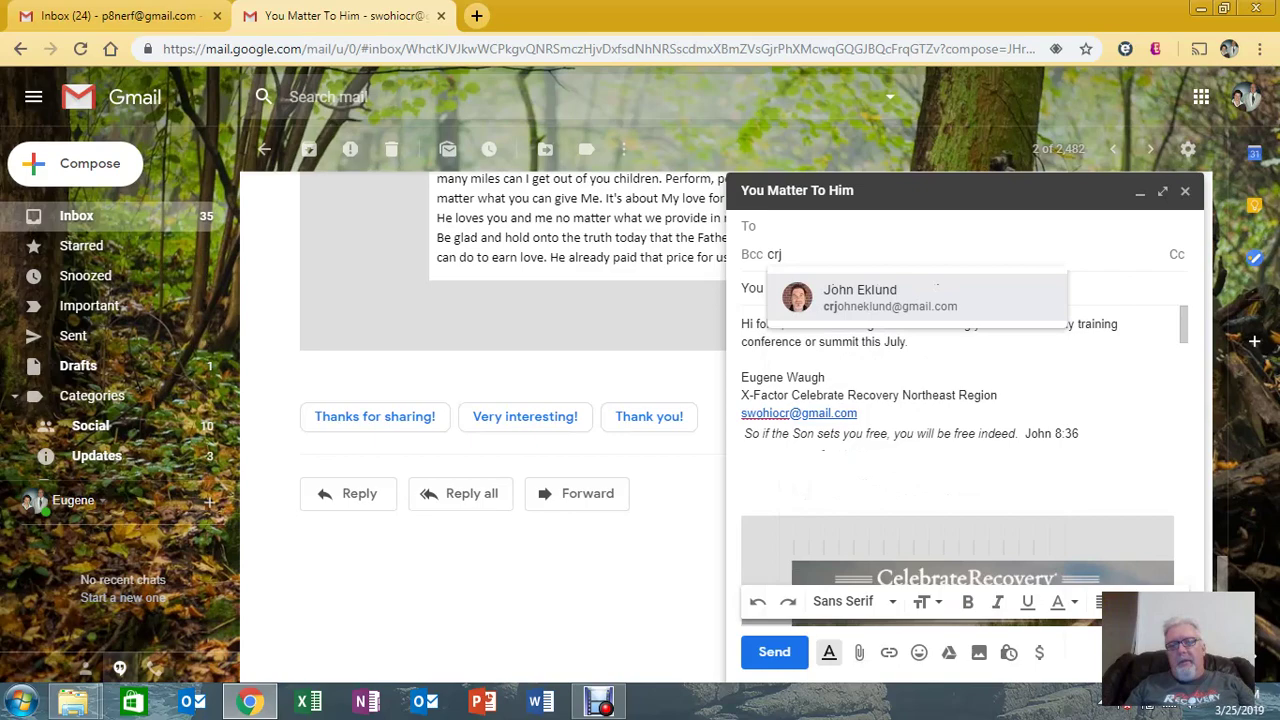
key("Return")
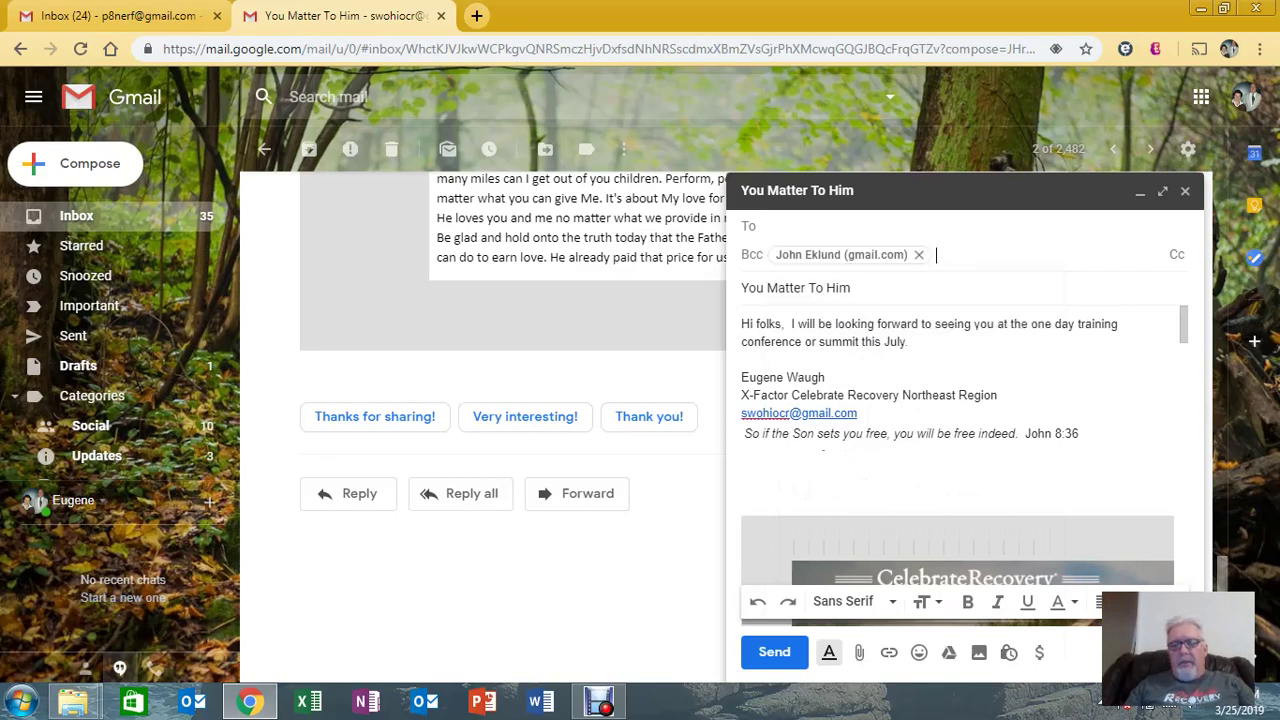
type("the")
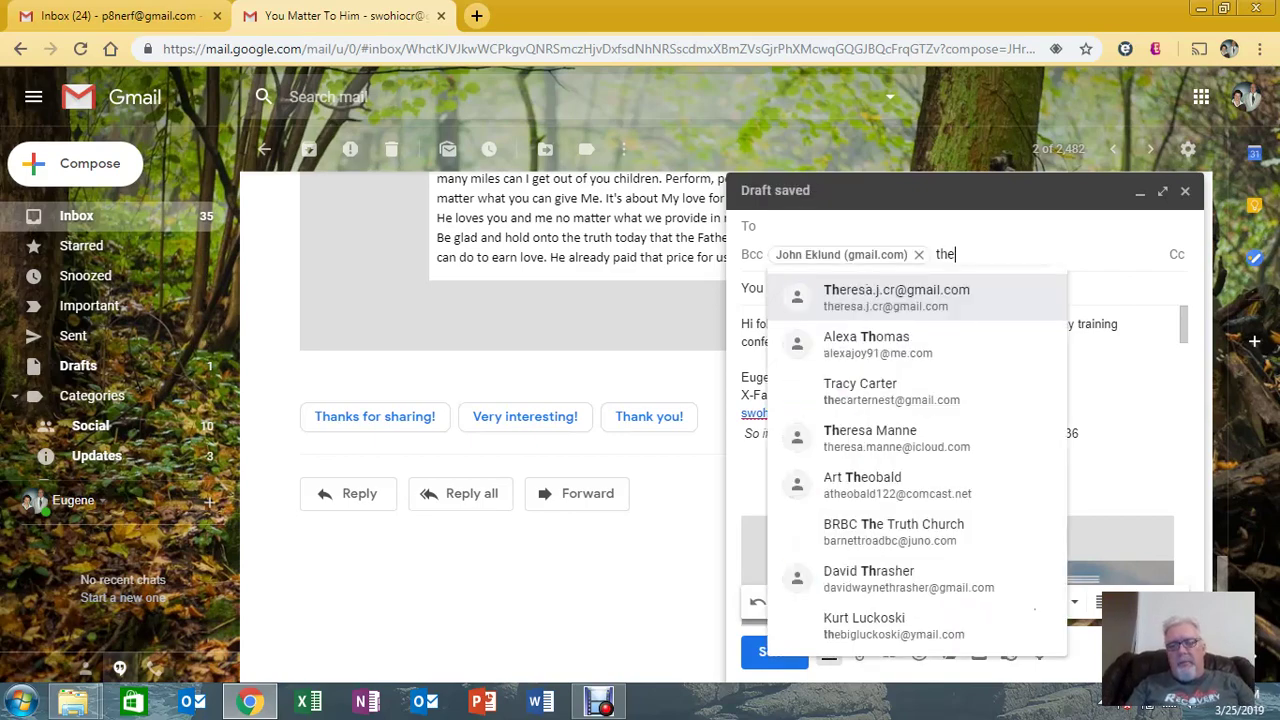
key("Return")
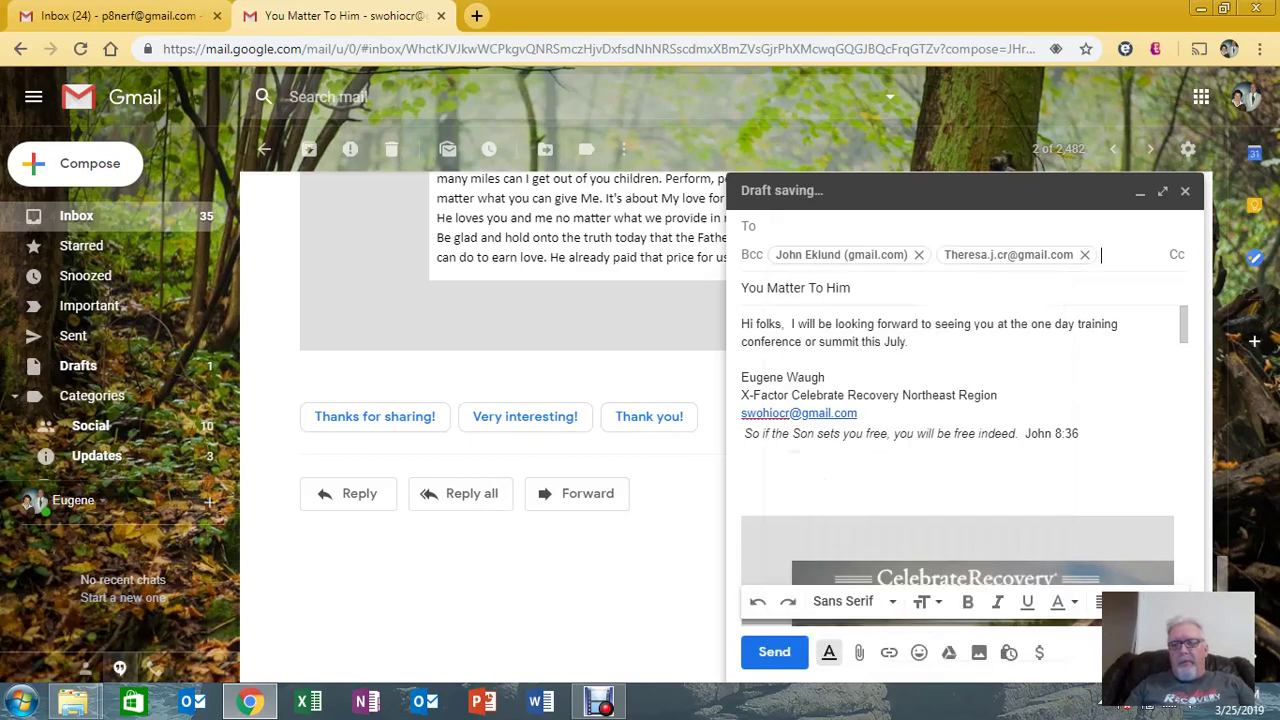
type("p8")
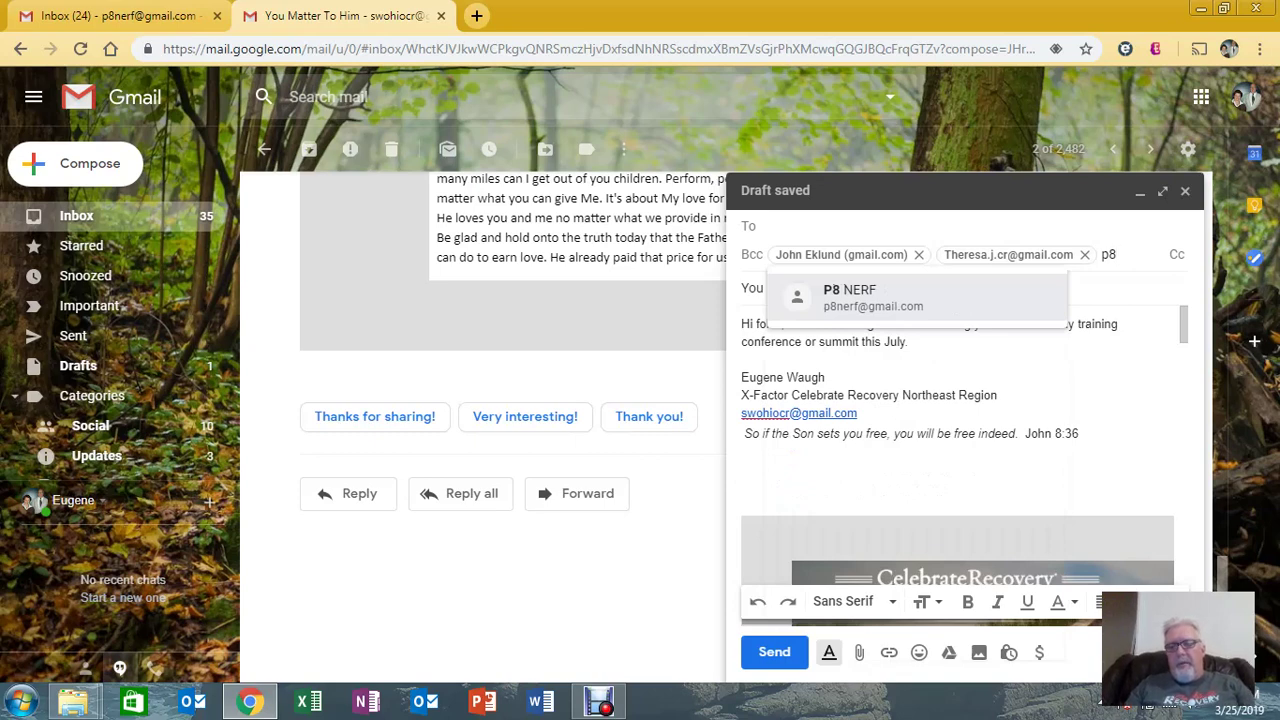
key("Return")
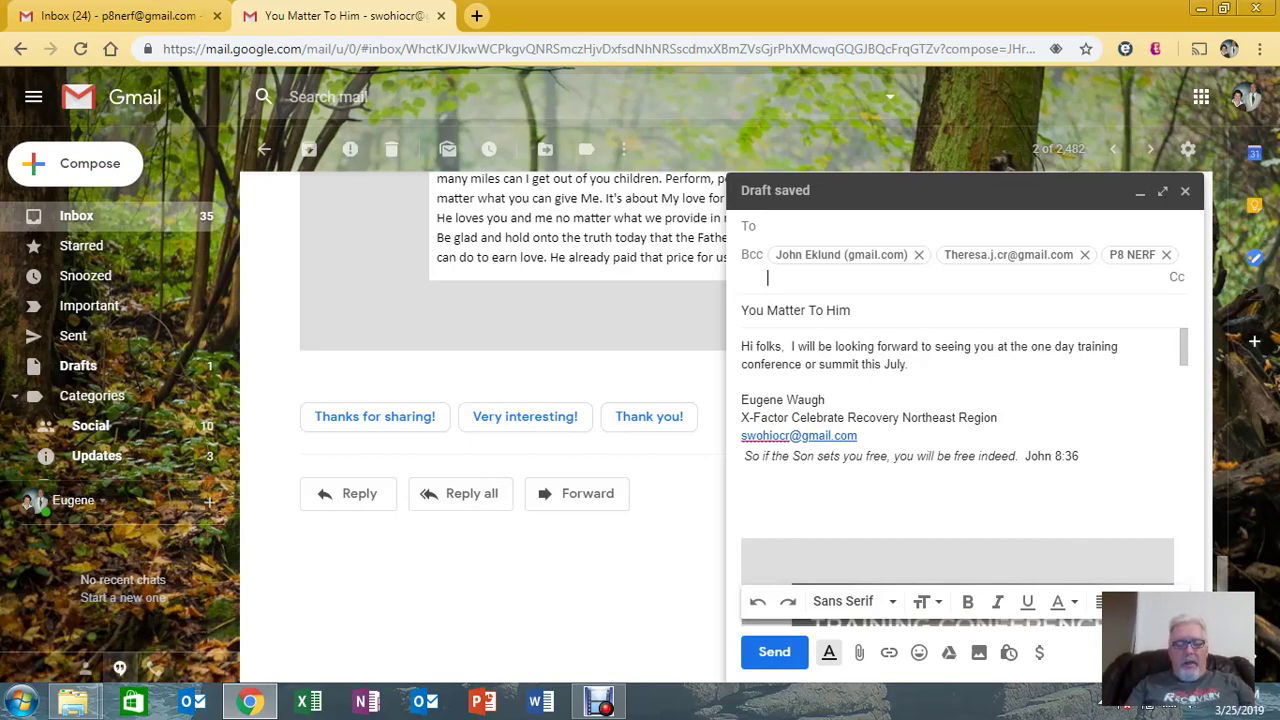
Add the contact groups Blast4 and Blast4b to the message's Bcc recipients
type("blast4")
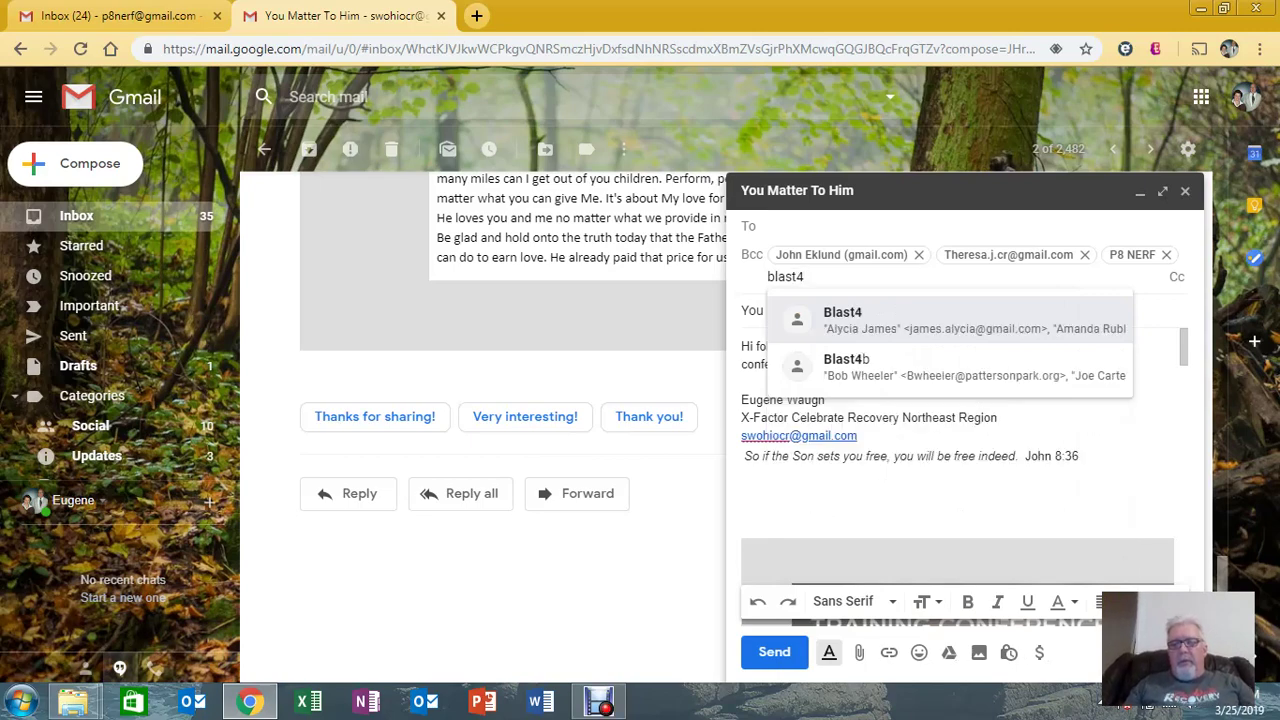
key("Return")
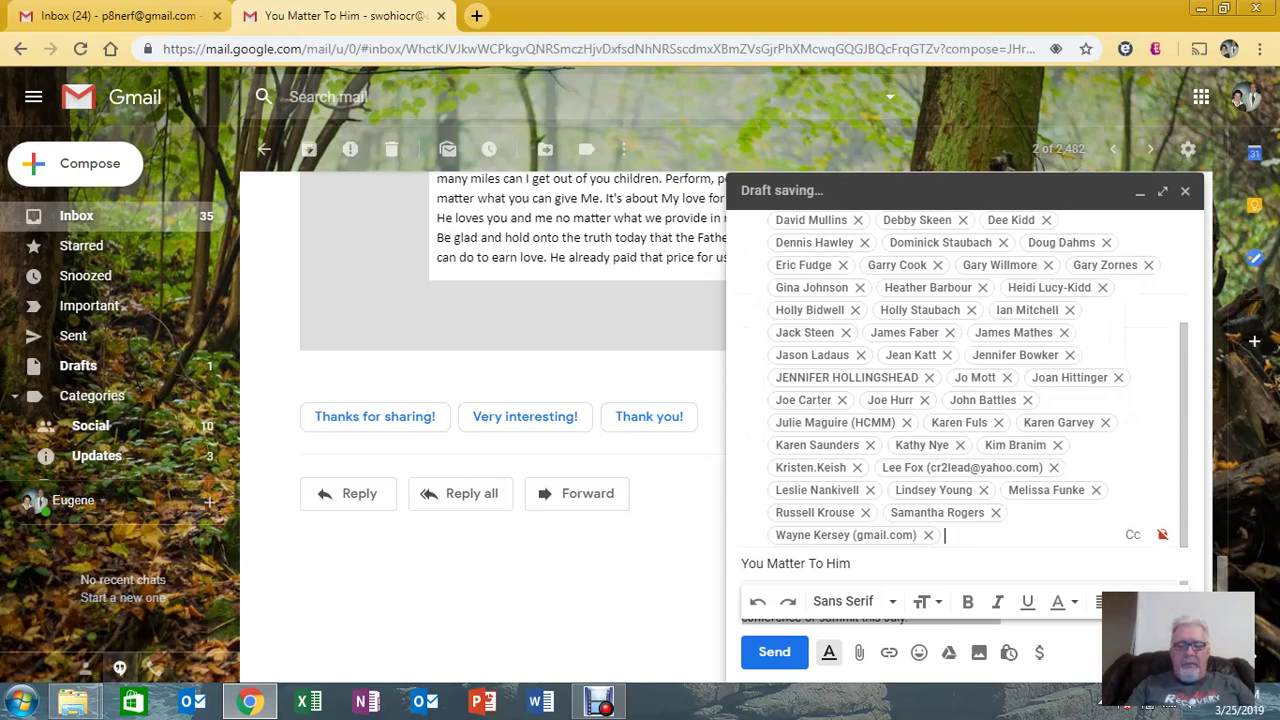
type("blast4")
type("b")
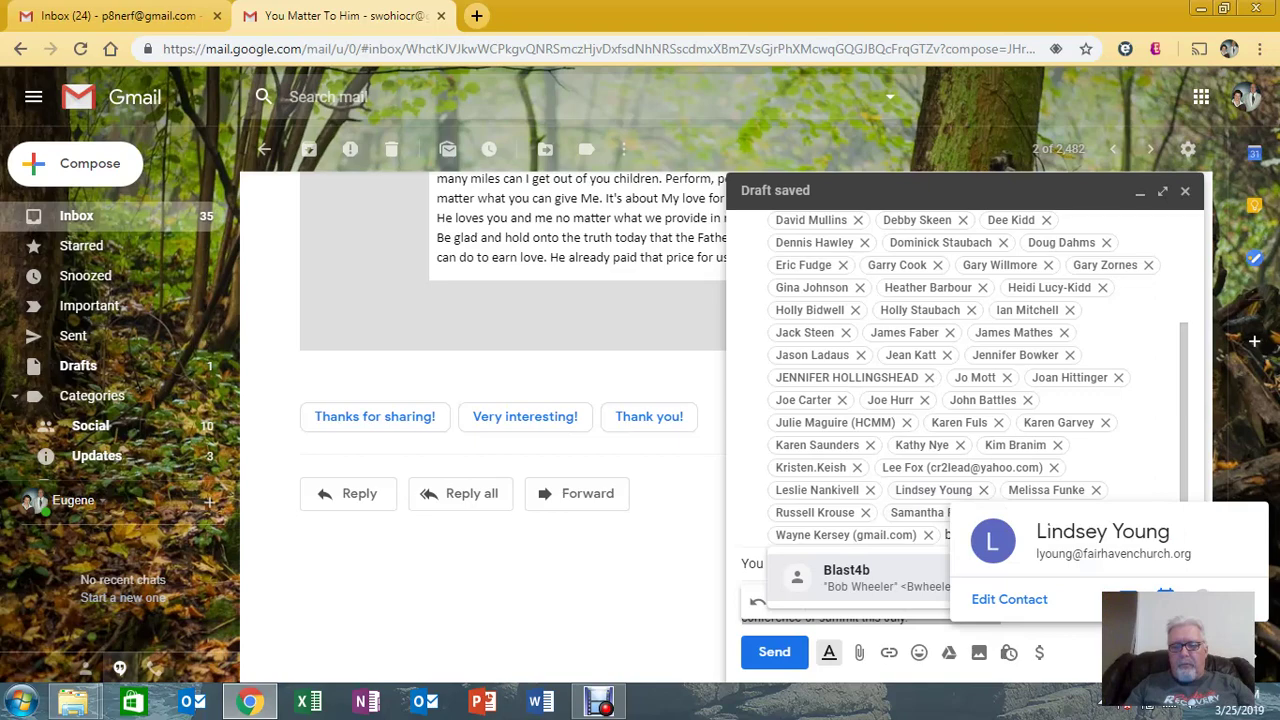
key("Return")
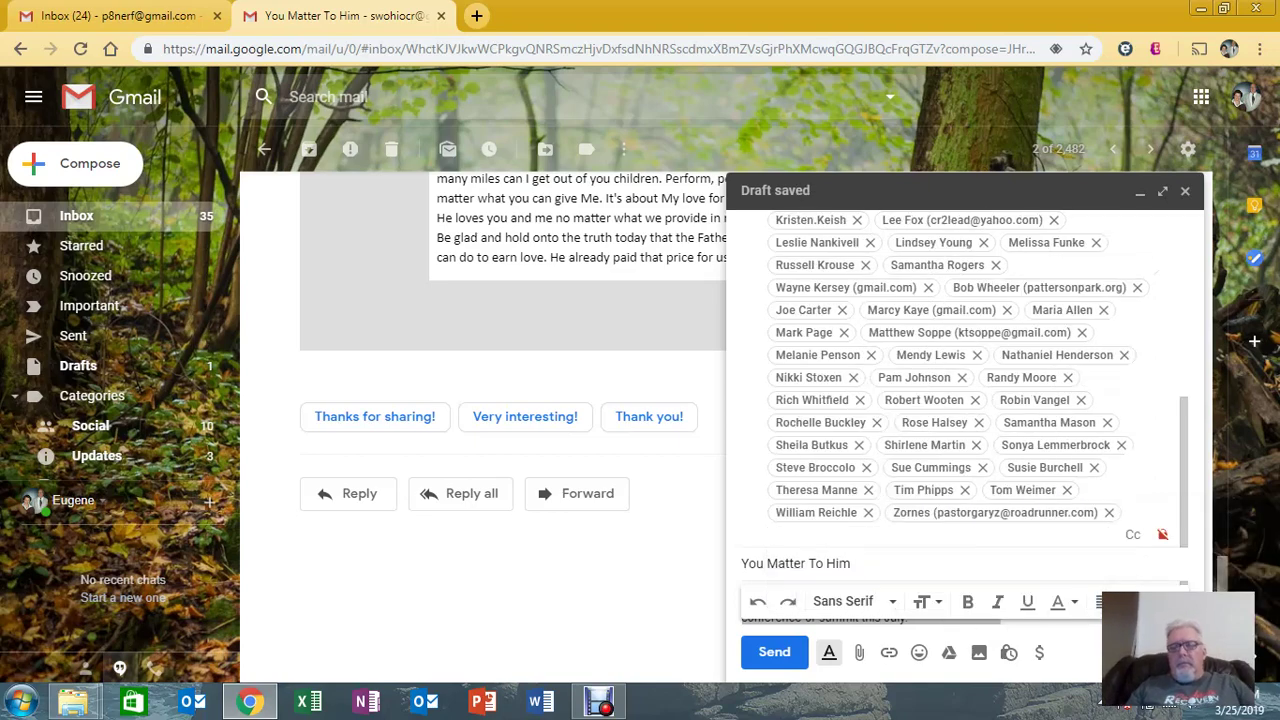
Look over the Bcc recipient list and send the "You Matter To Him" message
scroll(978, 379, "up", 5)
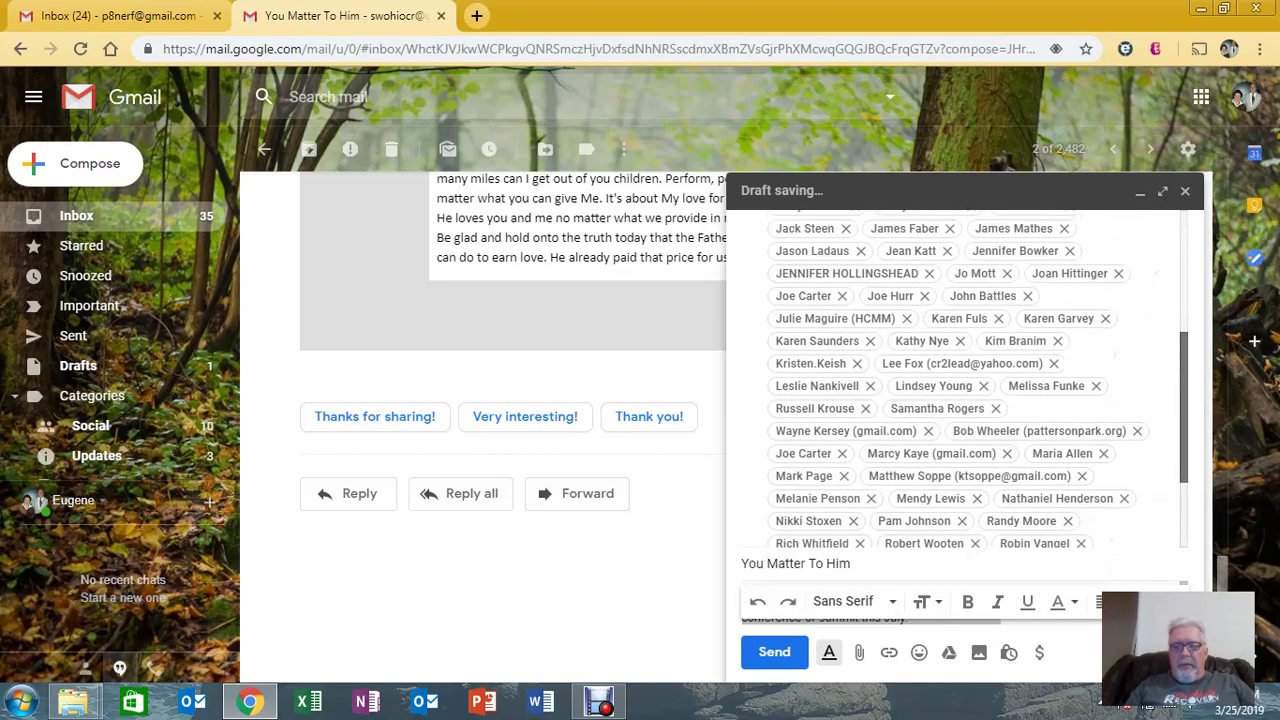
scroll(978, 379, "down", 3)
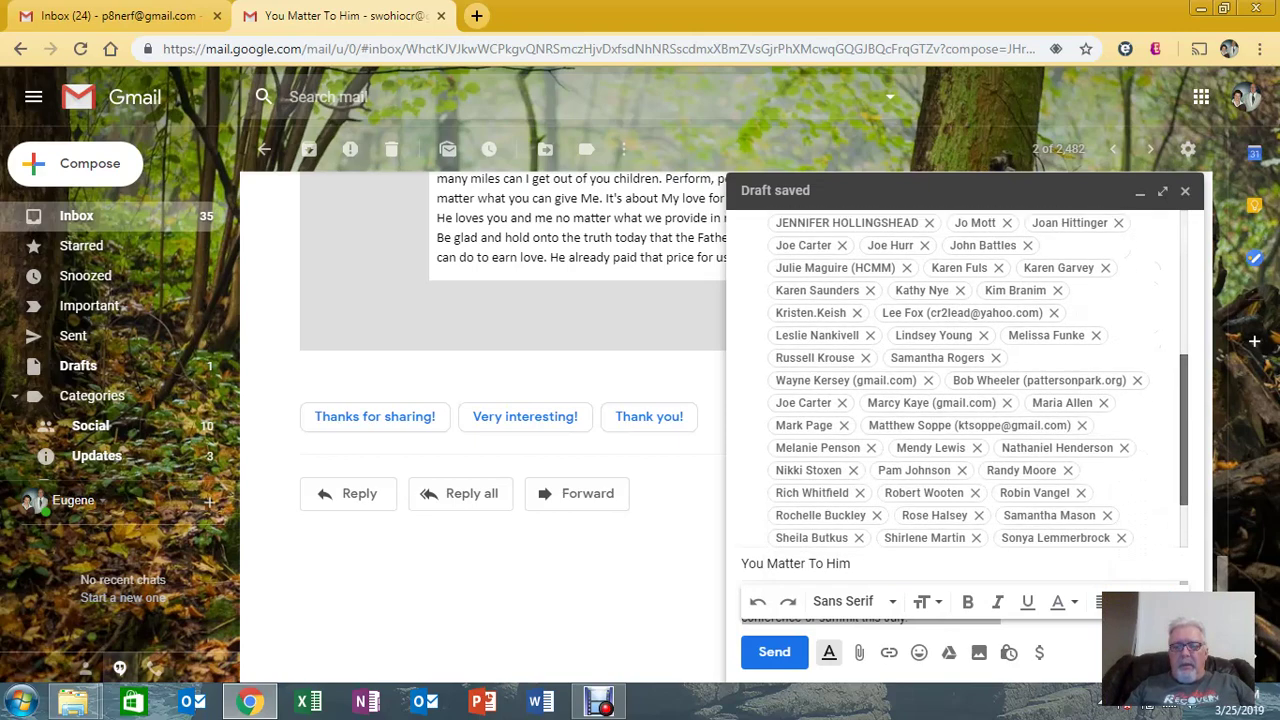
scroll(978, 379, "down", 1)
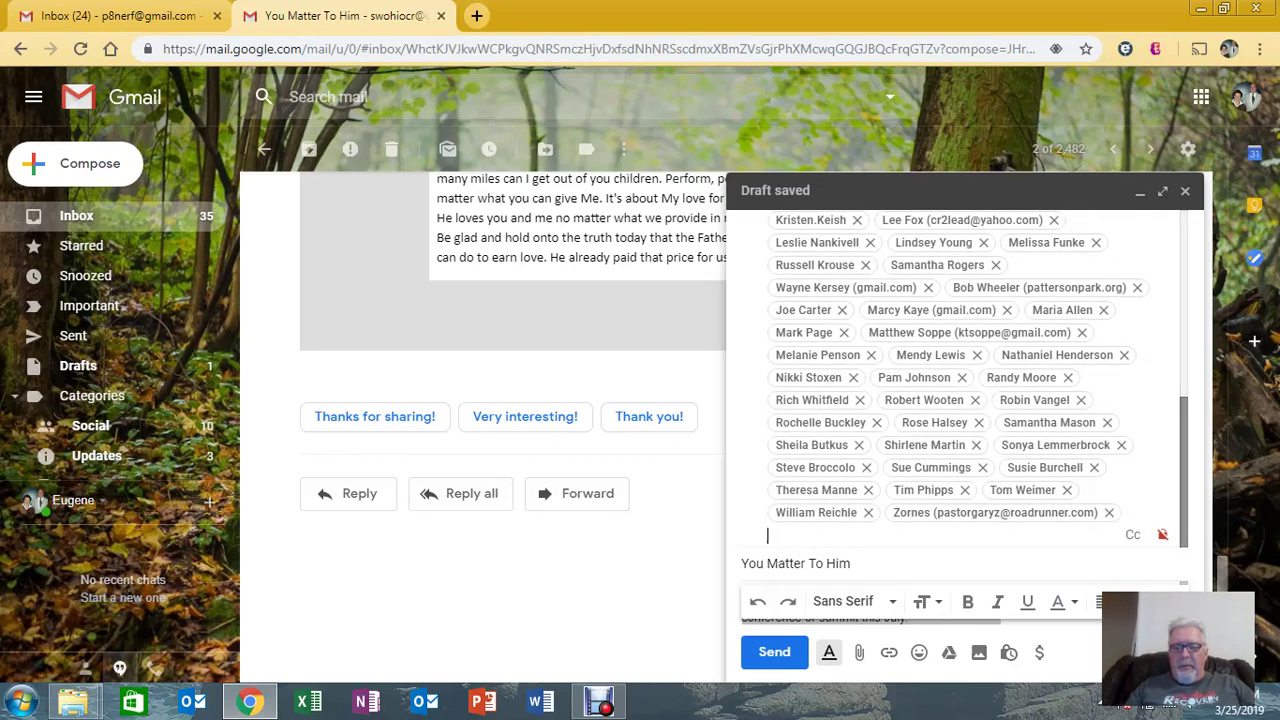
left_click(774, 652)
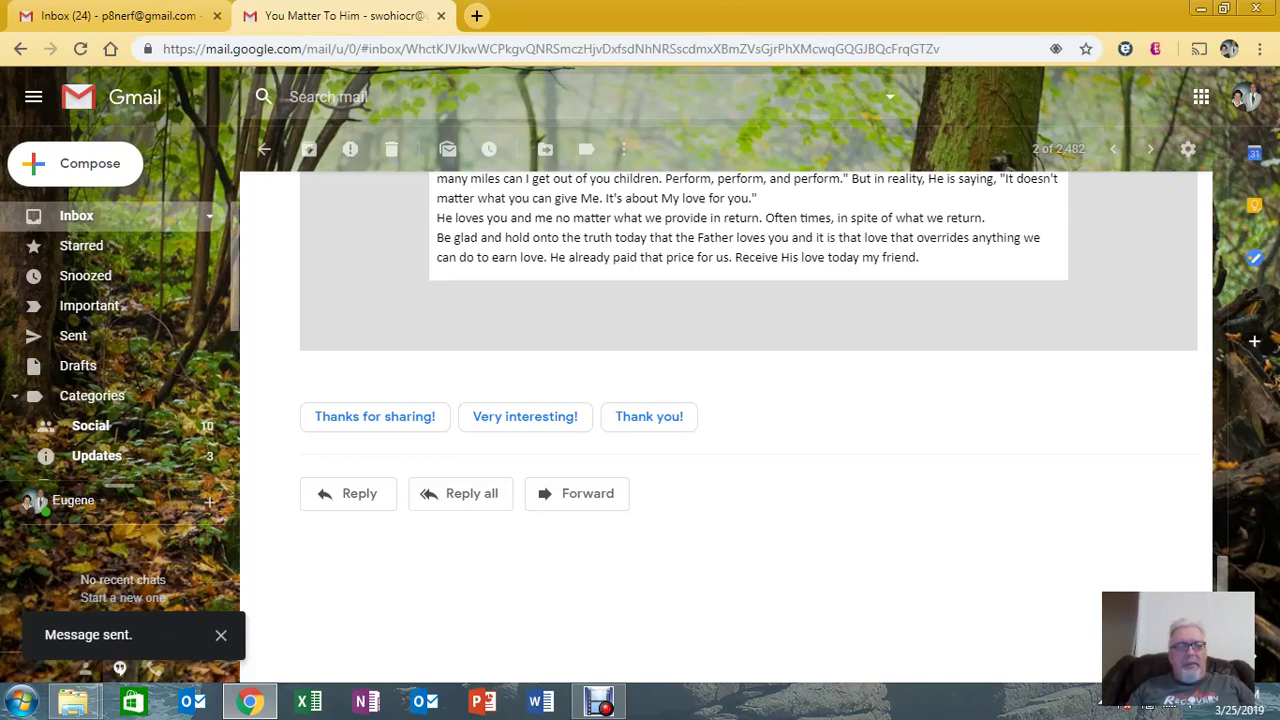
Check the sending account's inbox for responses, and look through the "You Matter To Him" emails in the P8 account's inbox
left_click(76, 215)
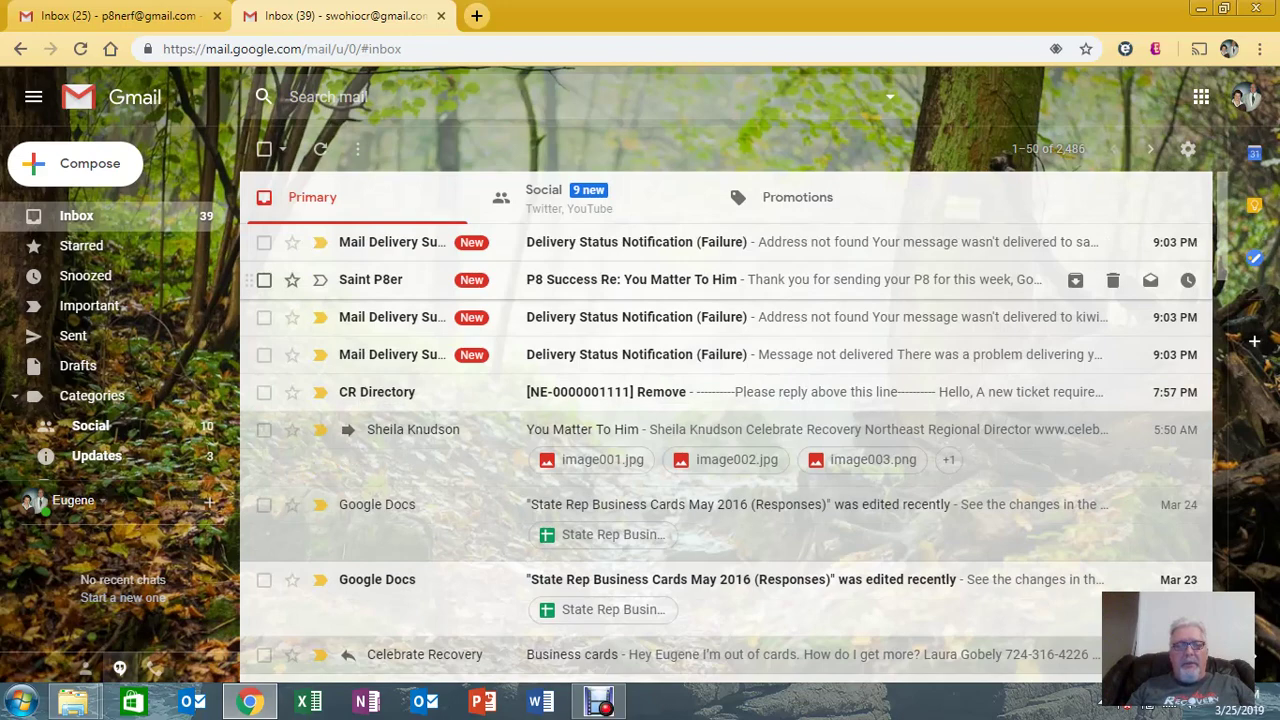
left_click(110, 15)
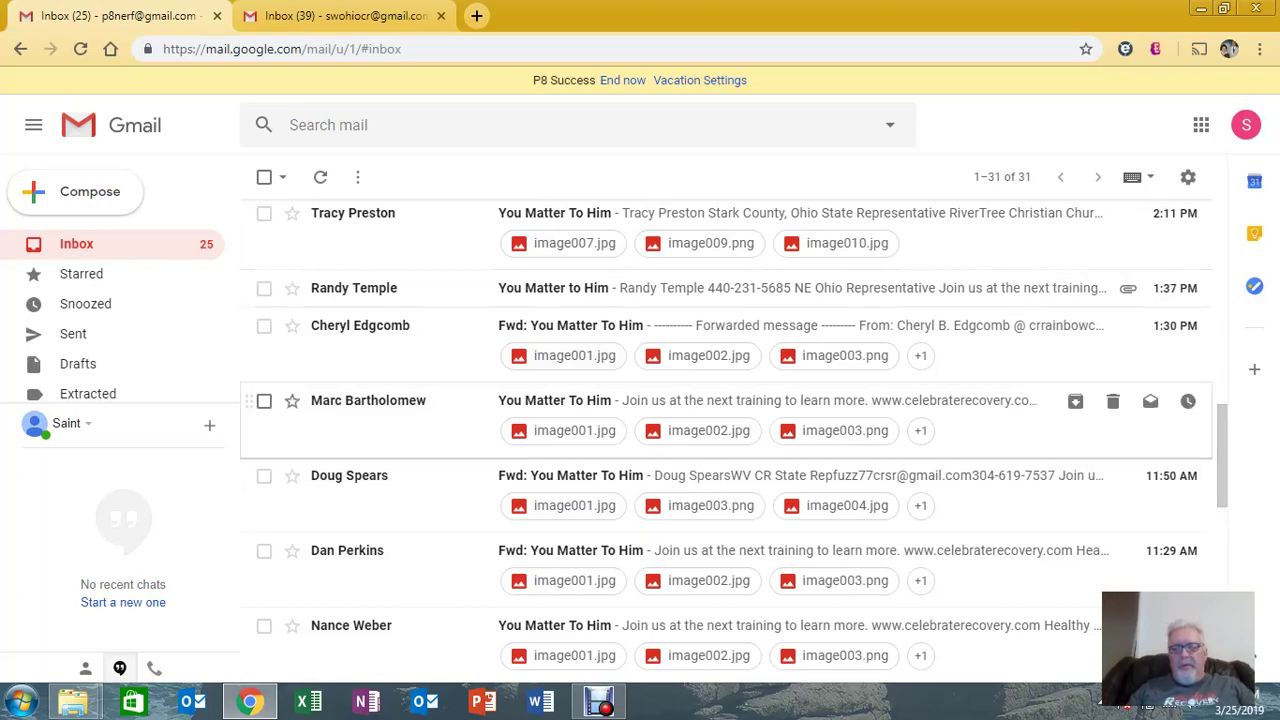
scroll(740, 440, "down", 3)
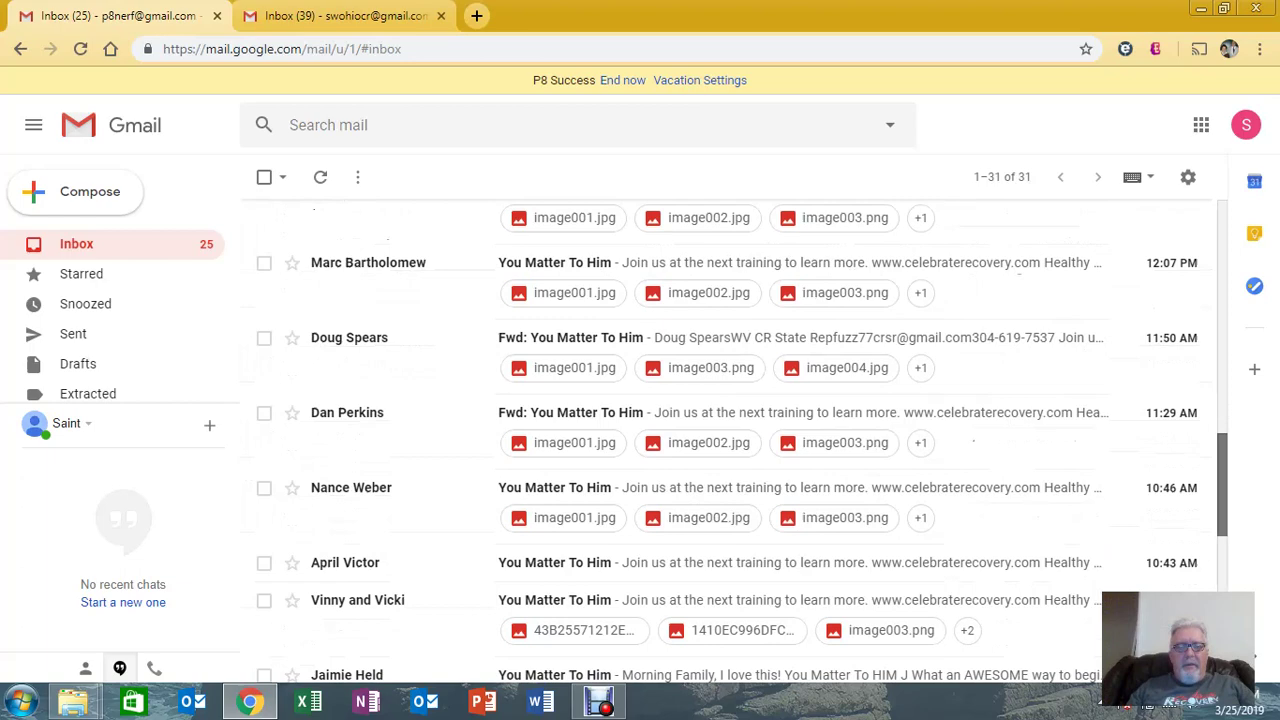
scroll(740, 440, "down", 1)
scroll(740, 440, "up", 3)
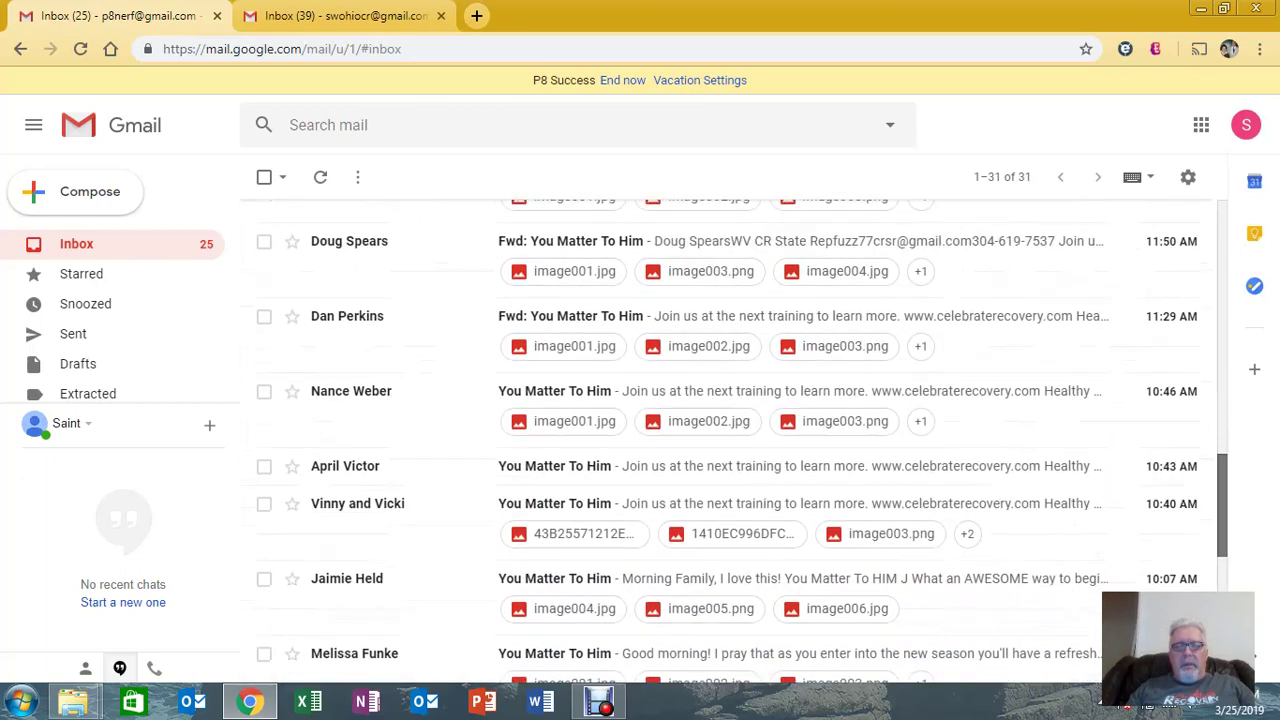
scroll(740, 350, "up", 1)
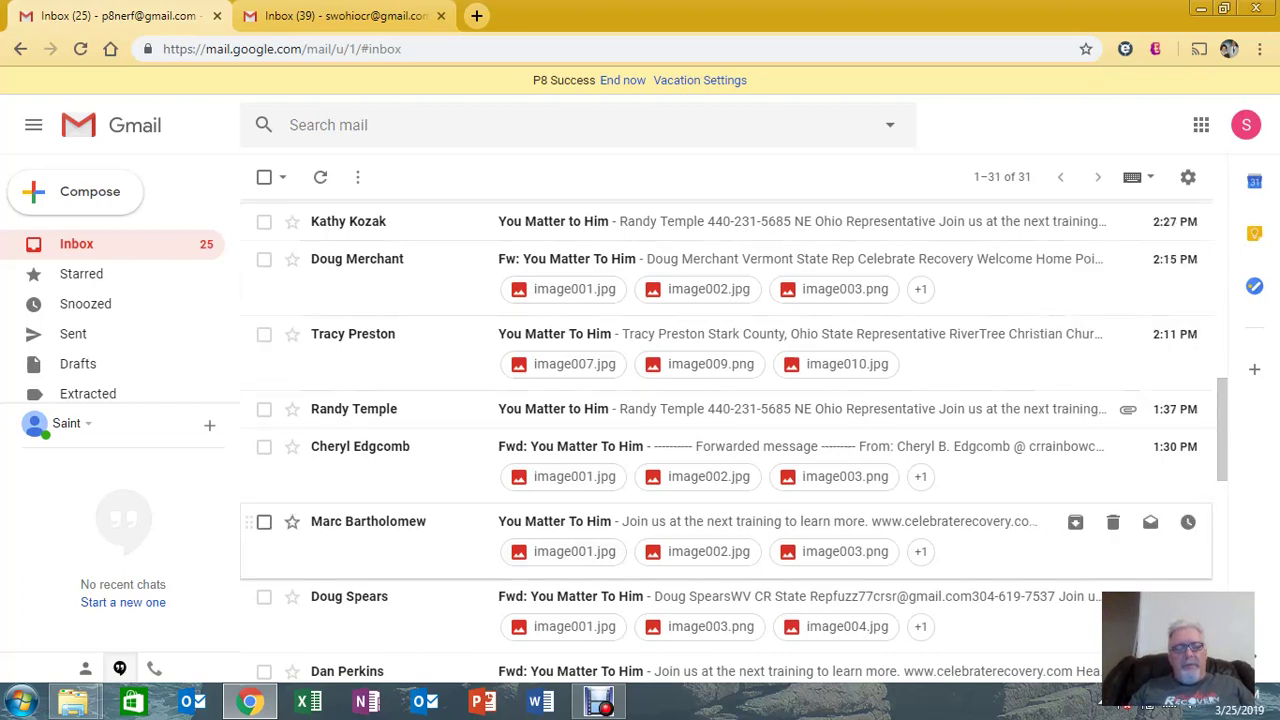
left_click(598, 702)
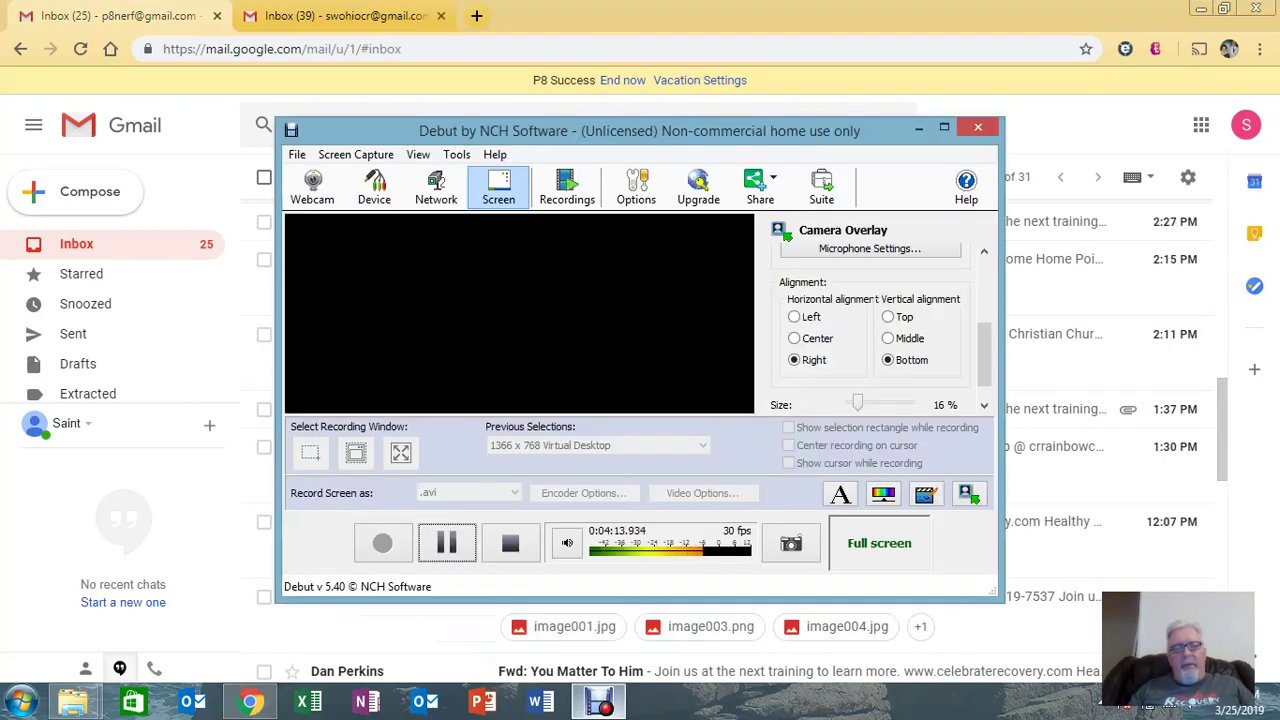